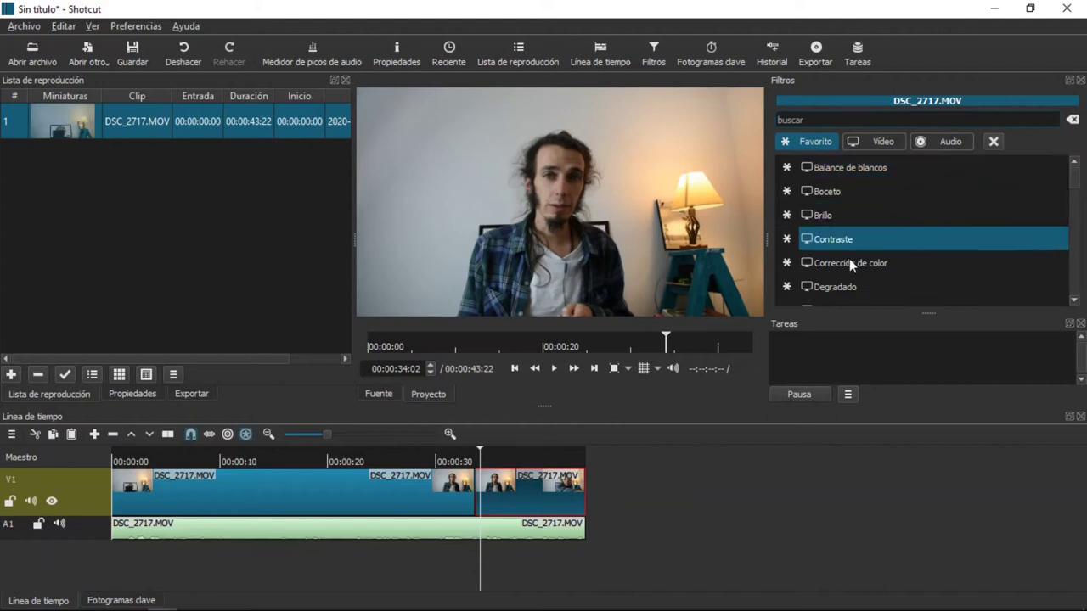
Search the filters for "esc" and apply Rotar y escalar to the second DSC_2717.MOV clip.
text(esc)
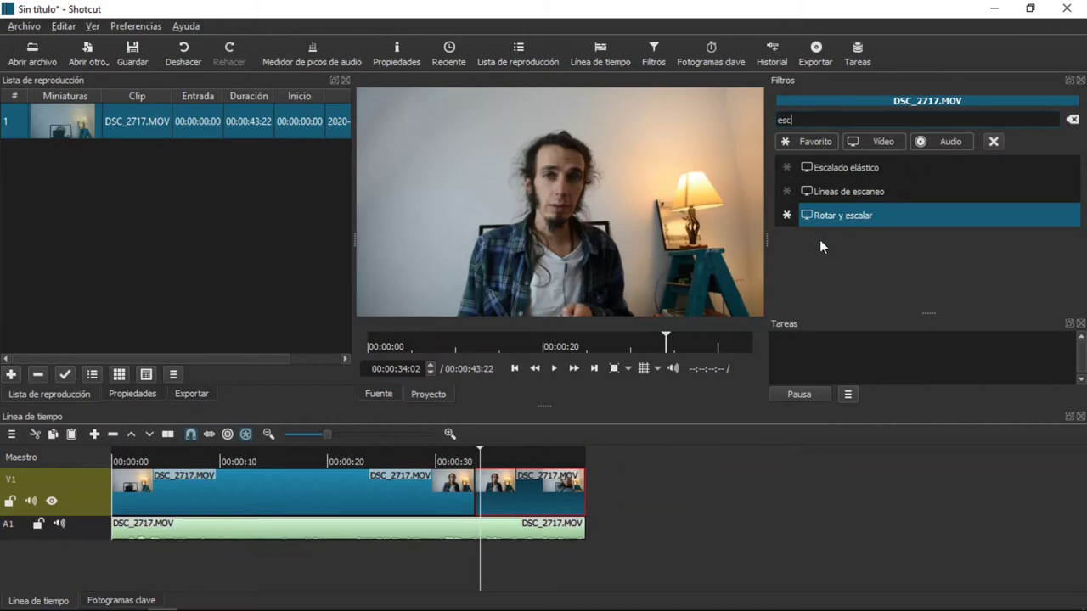
key(Return)
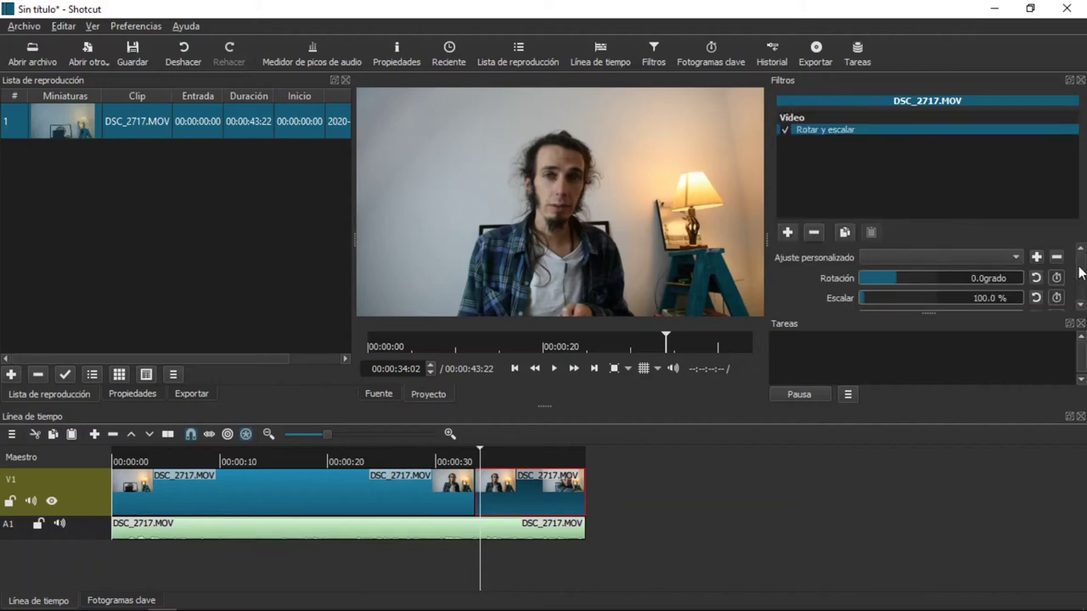
scroll(1081, 270, down, 1)
scroll(1081, 270, down, 2)
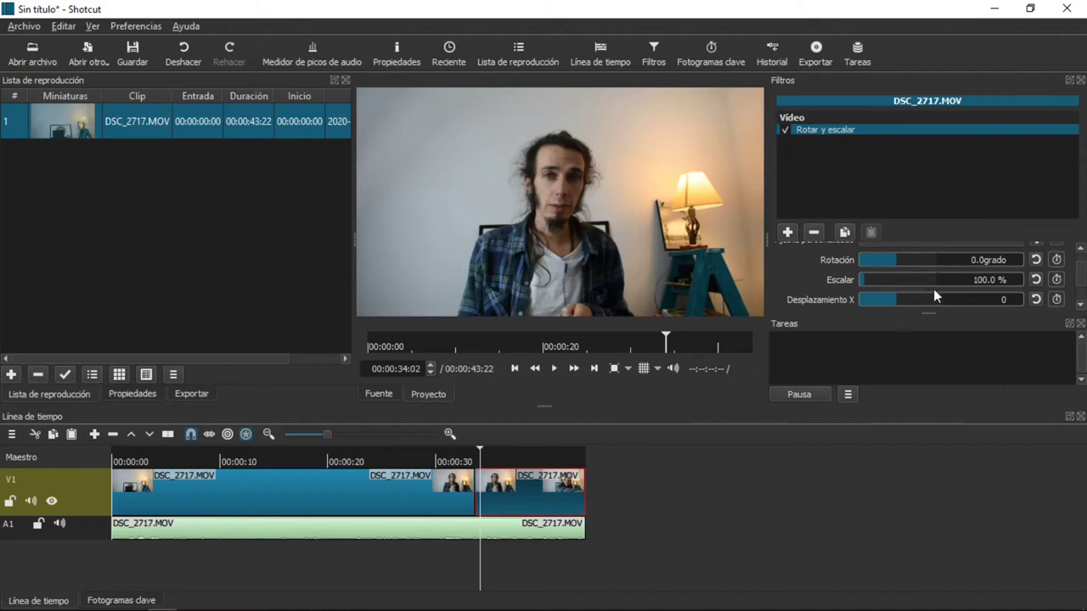
mouse_move(1083, 283)
mouse_down()
mouse_move(1083, 293)
mouse_move(1083, 273)
mouse_up()
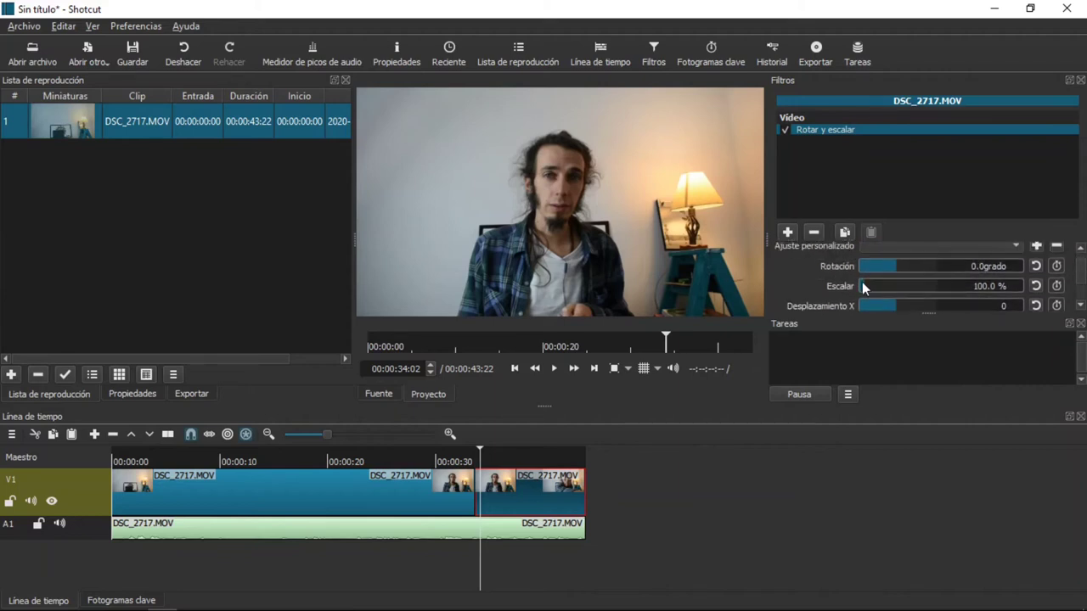
Raise the second clip's Escalar value to 208.0 %.
scroll(870, 286, up, 5)
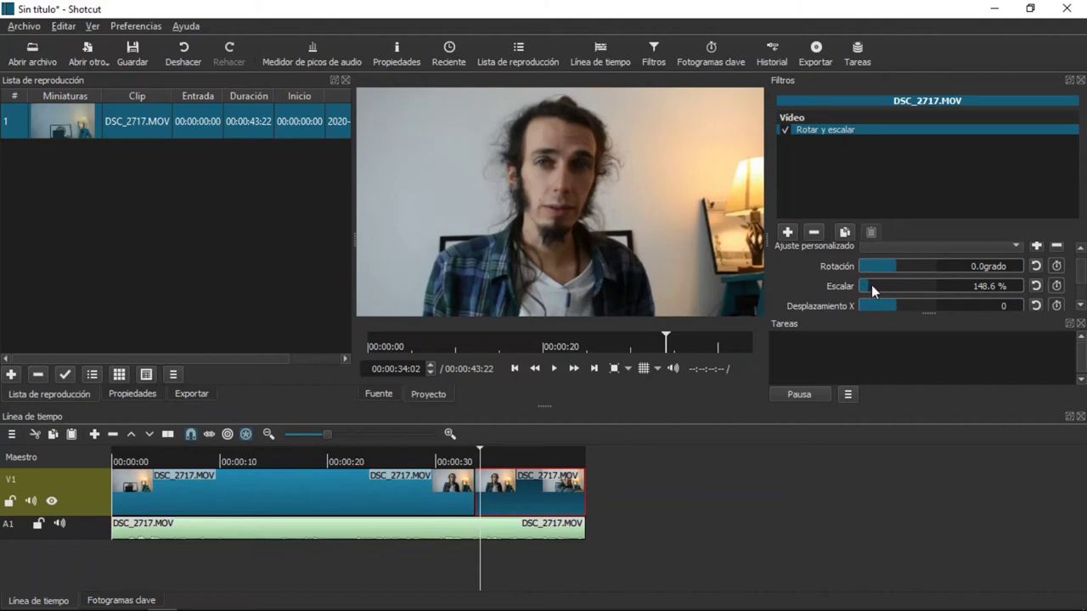
scroll(871, 284, up, 1)
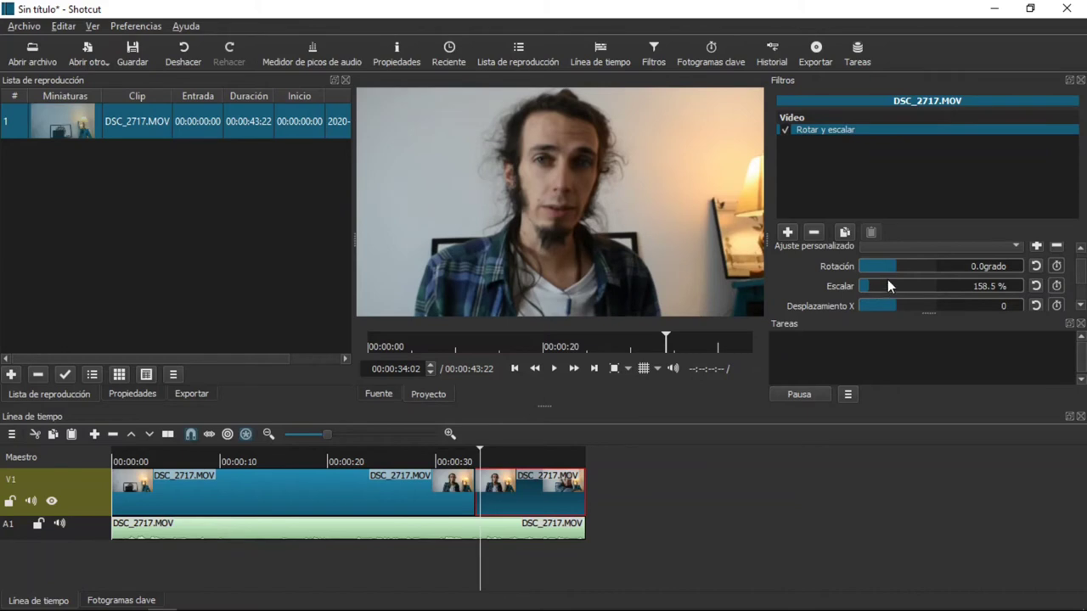
scroll(874, 282, up, 5)
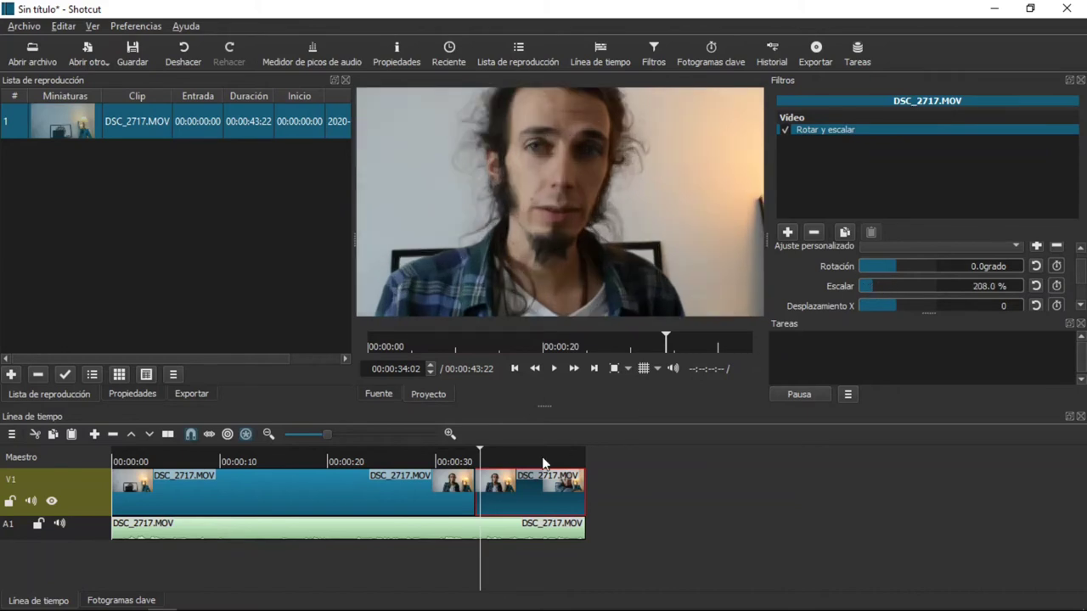
Play the timeline from shortly before the cut into the second clip to preview the zoom.
click(456, 459)
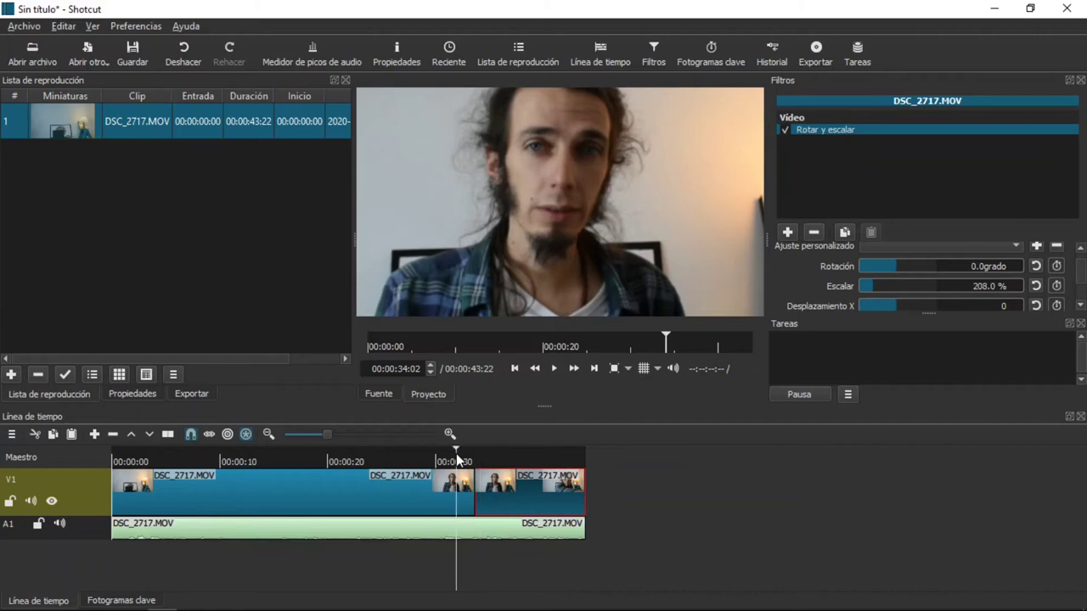
key(space)
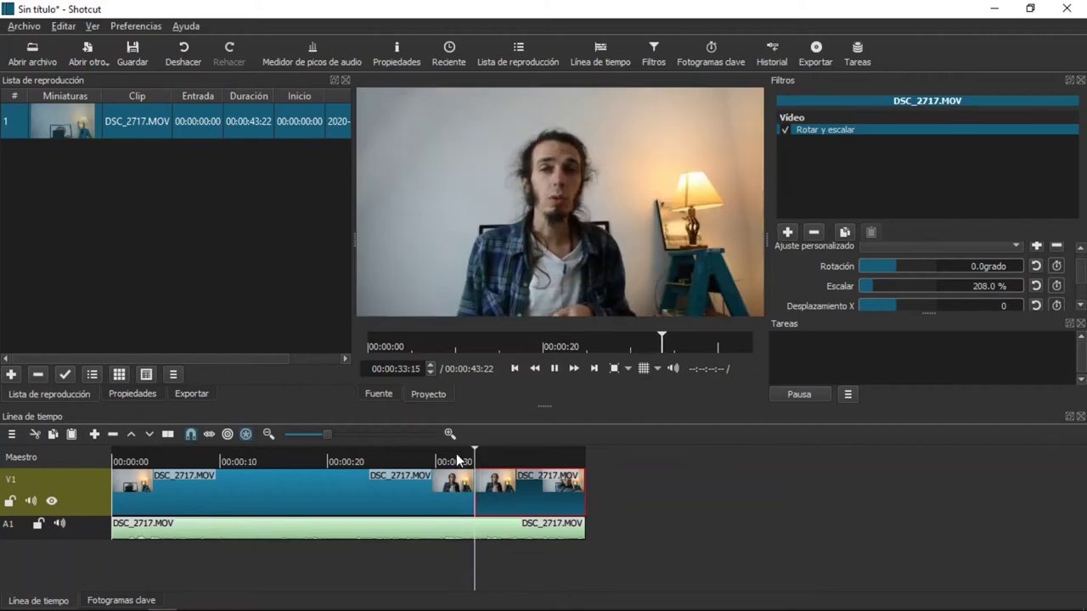
key(space)
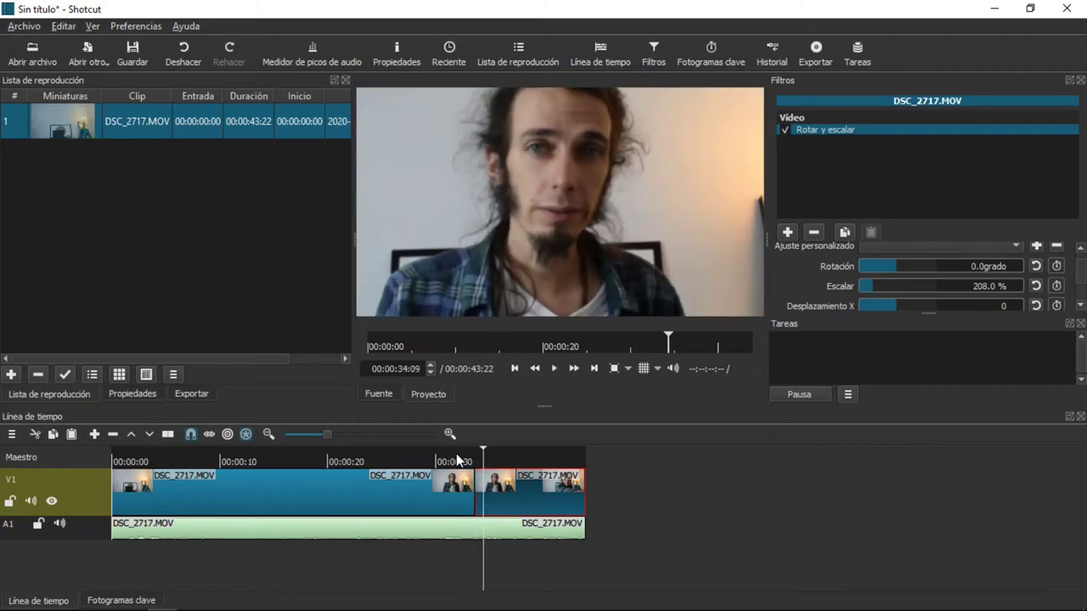
Set the second clip's Escalar value to 178.3 % with the playhead at 00:00:34:10.
key(Right)
click(870, 284)
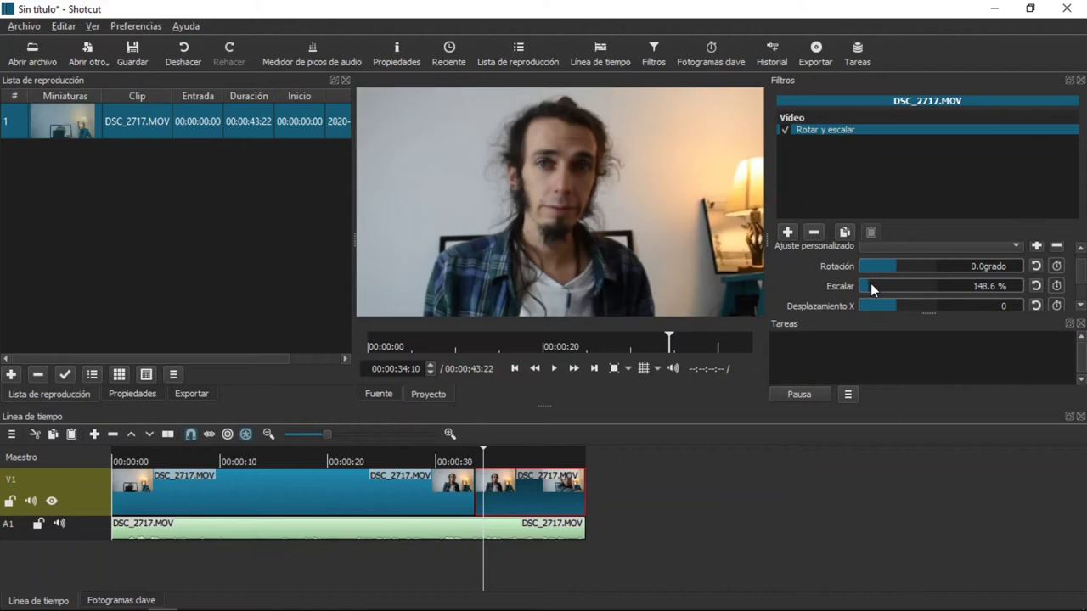
click(873, 284)
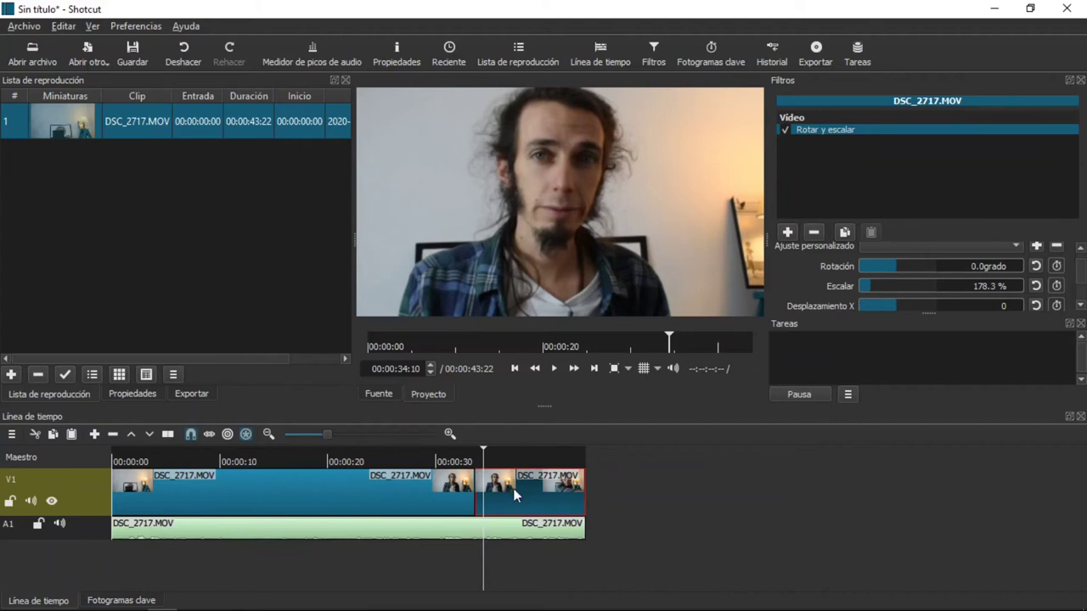
Split the second clip at 00:00:34:10 and scale the part after the split to 326.8 %.
drag(514, 489, 519, 487)
click(884, 285)
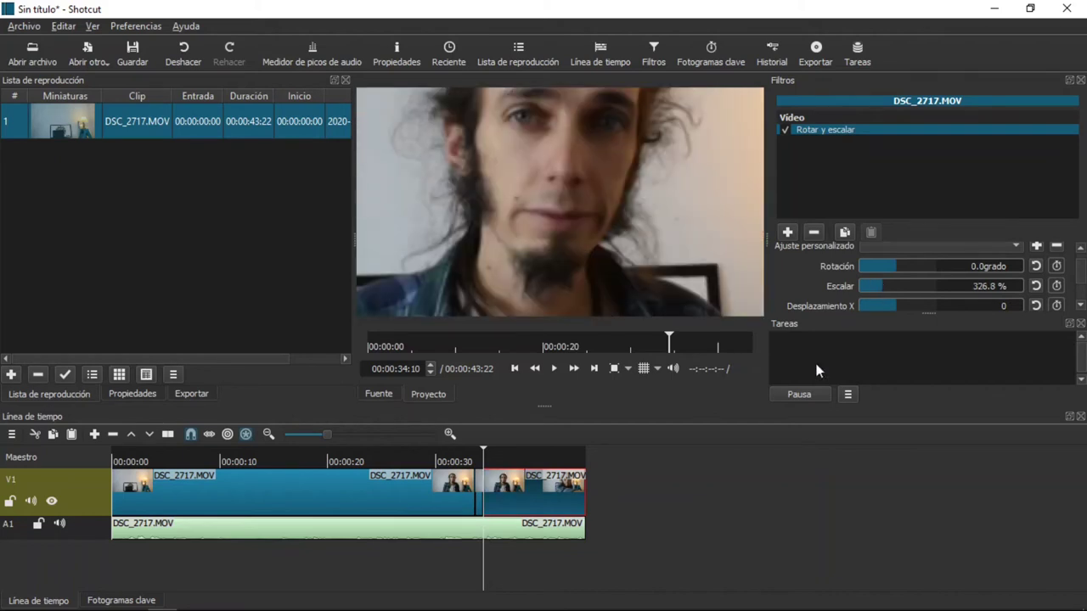
Split the last clip at 00:00:37:02 and scale the part after the split to 435.7 %.
key(space)
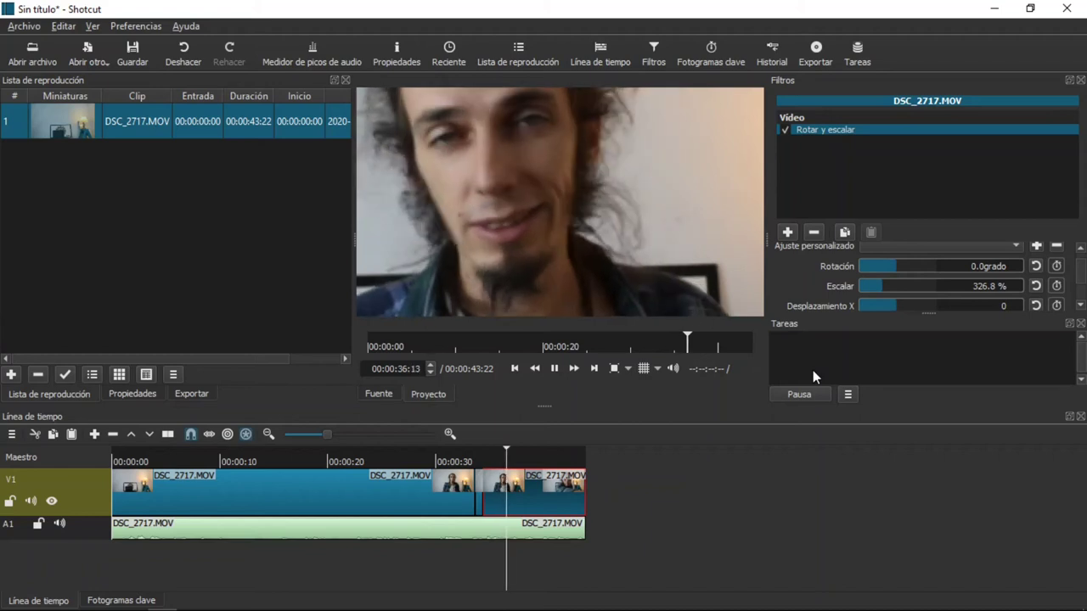
key(space)
key(Left)
key(Left)
key(Left)
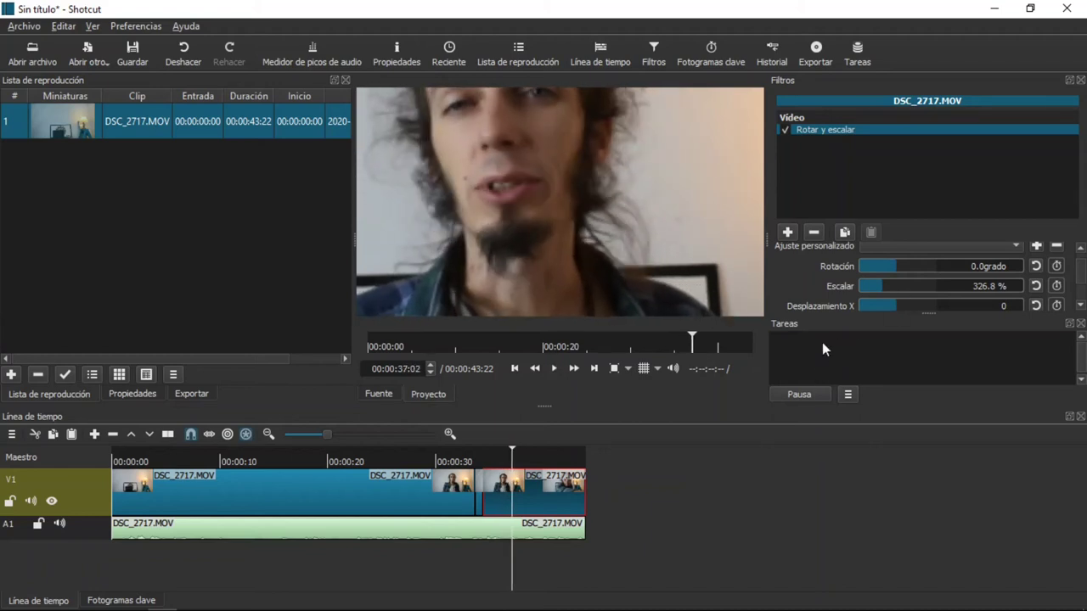
key(s)
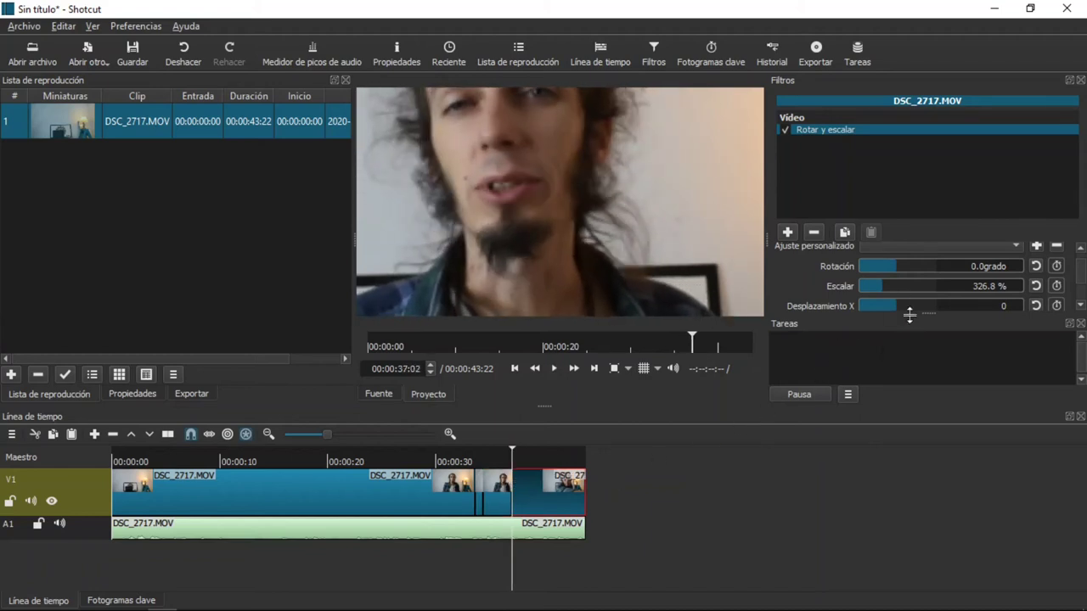
click(893, 288)
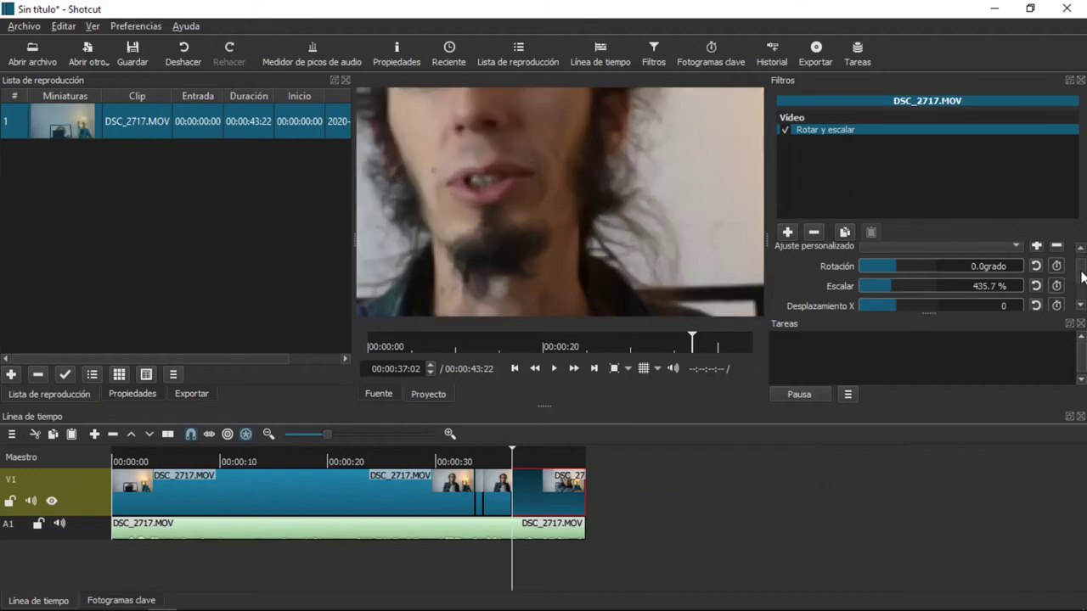
Shift the zoomed picture vertically so the face is framed by setting Desplazamiento Y to 149.
scroll(1082, 280, down, 1)
scroll(1082, 280, down, 1)
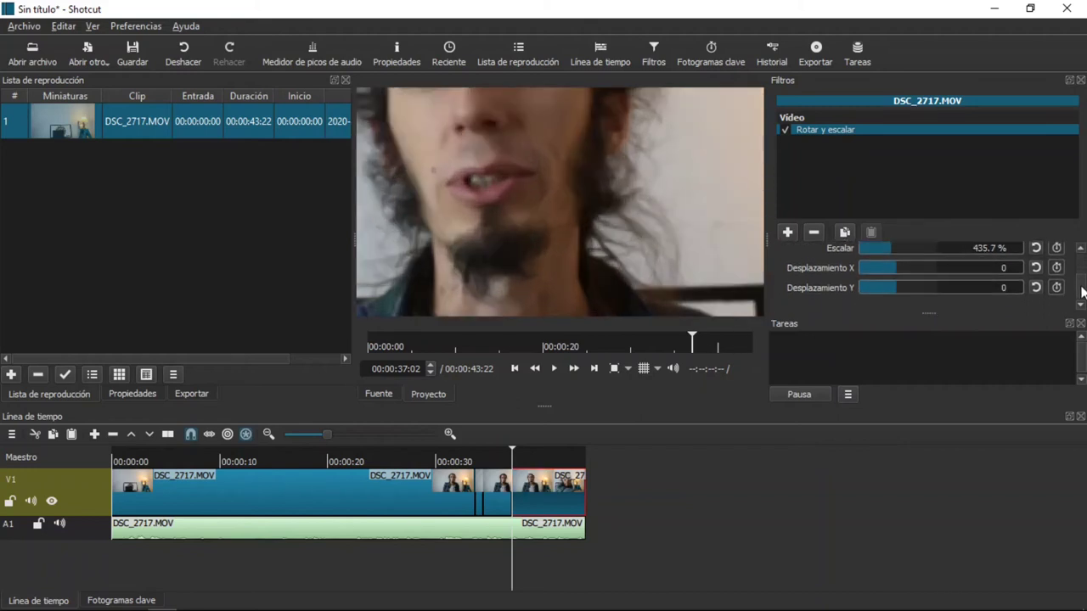
click(904, 288)
click(898, 286)
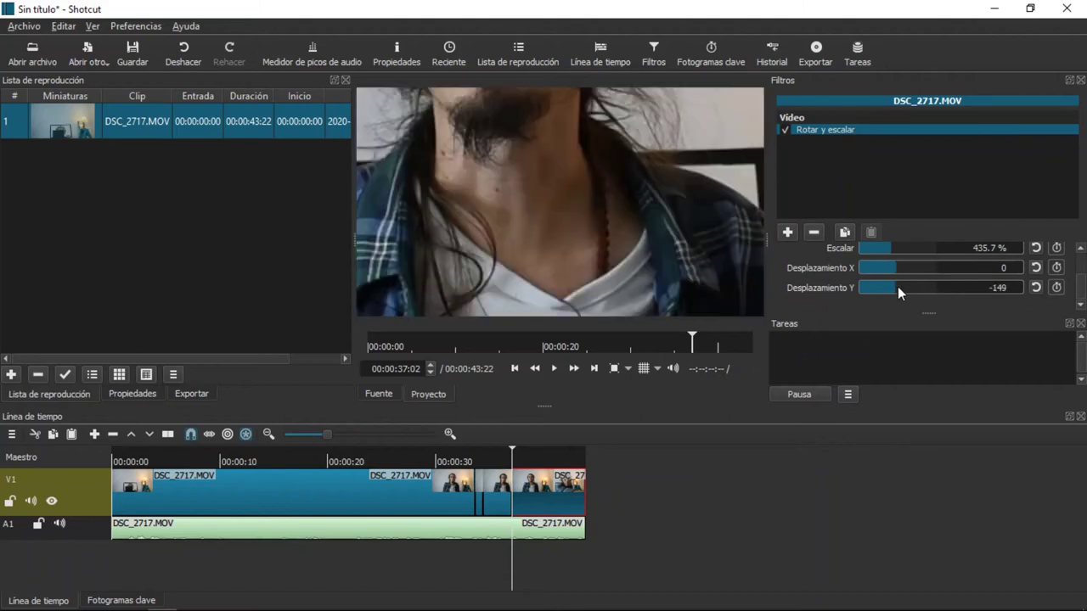
click(900, 286)
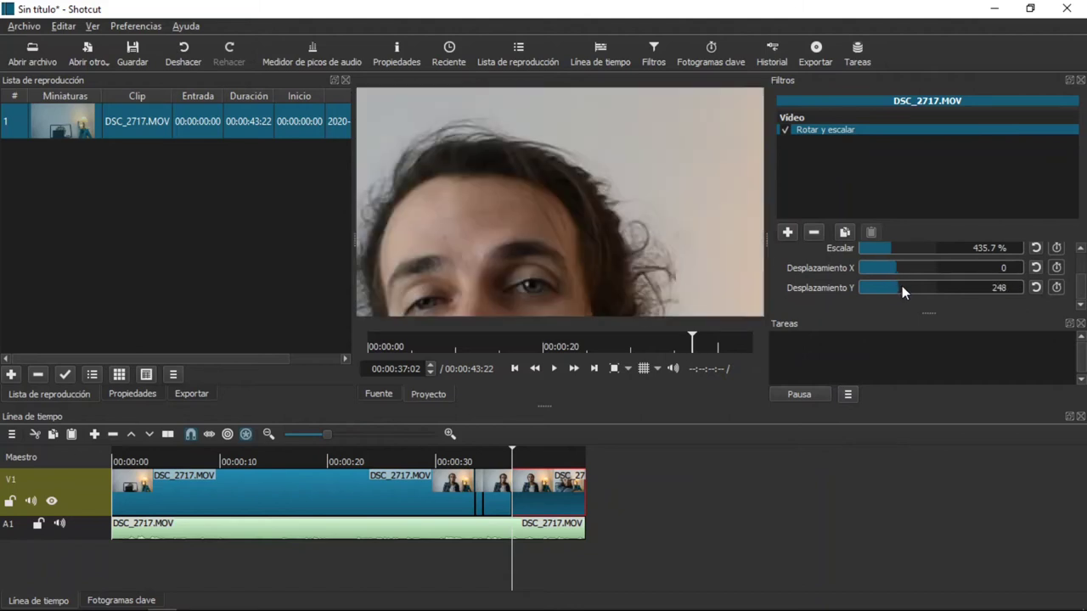
click(898, 288)
click(898, 287)
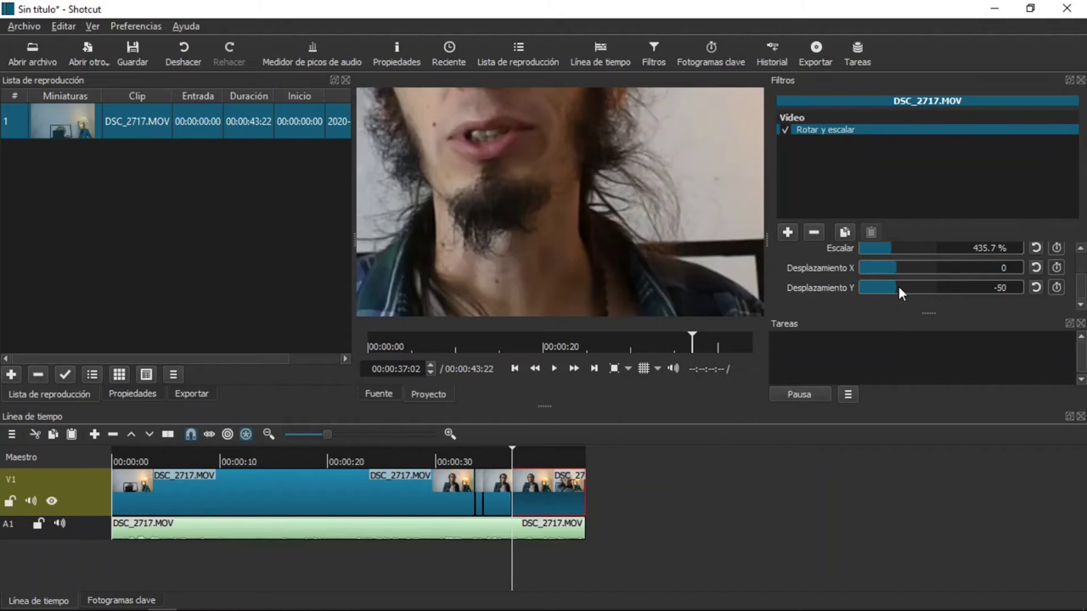
click(899, 286)
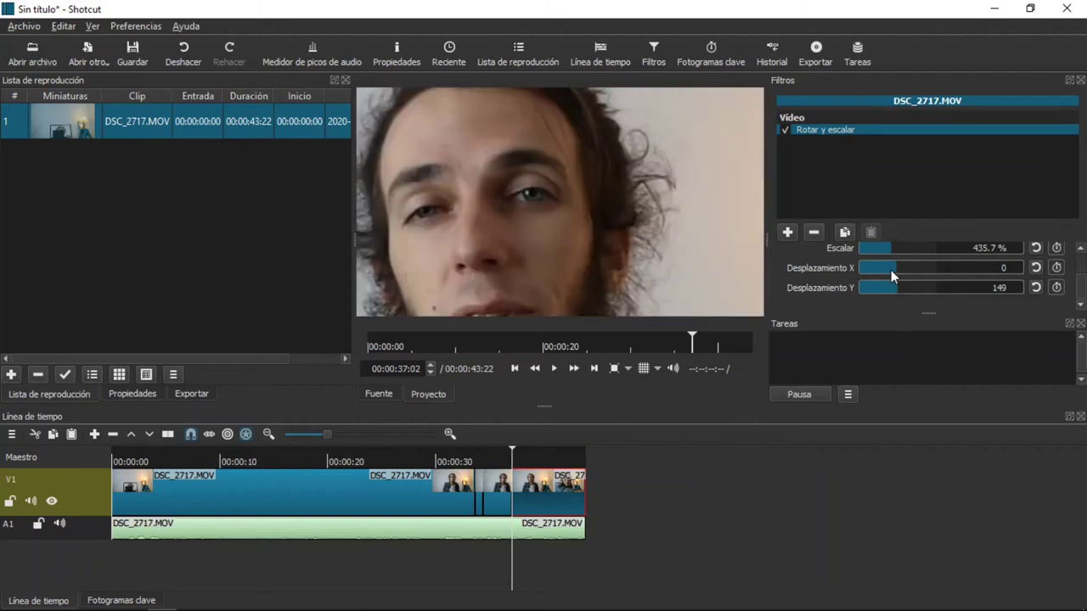
scroll(1083, 291, up, 1)
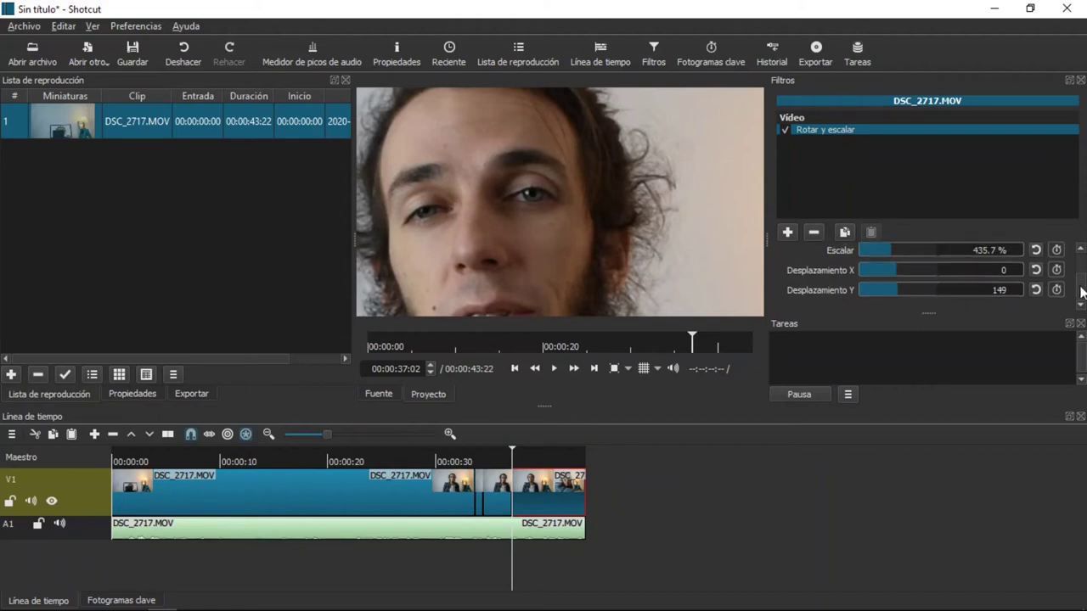
scroll(1082, 291, down, 1)
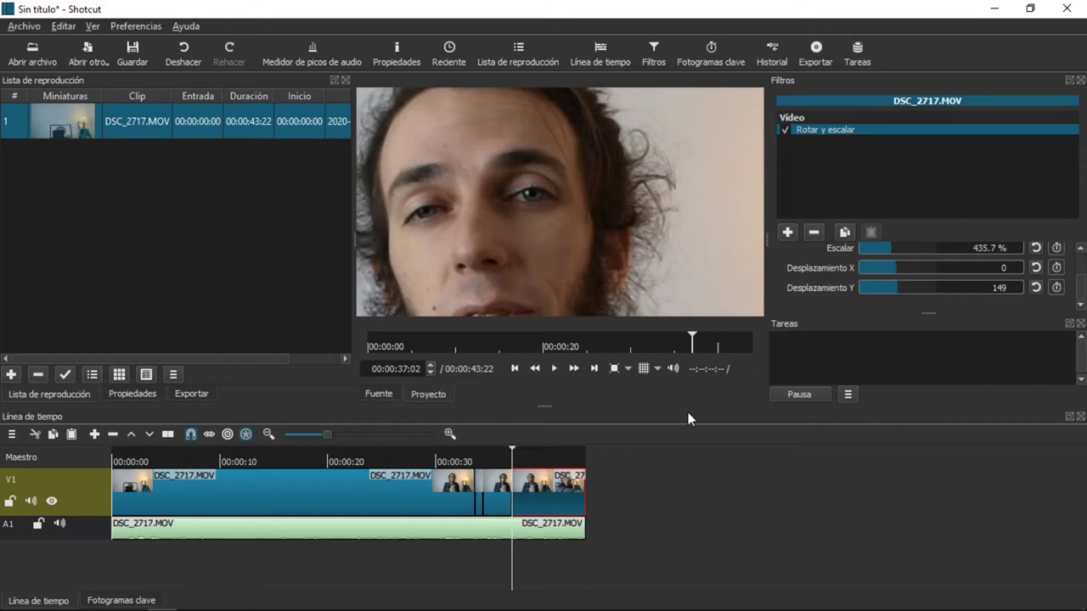
Undo the last two splits of the zoomed clip and return the playhead to the remaining cut.
key(ctrl+z)
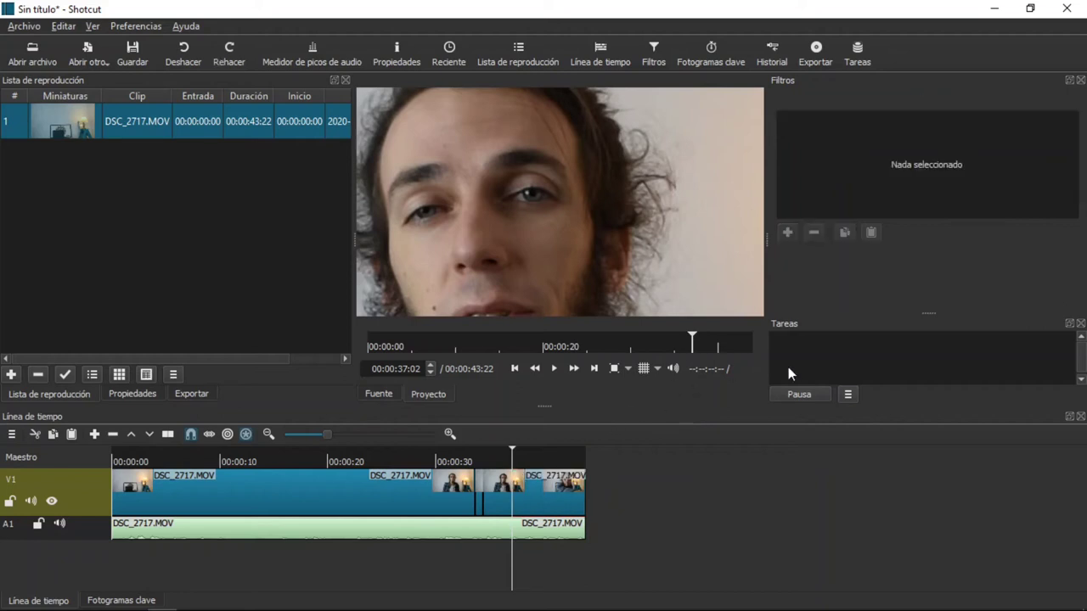
click(475, 459)
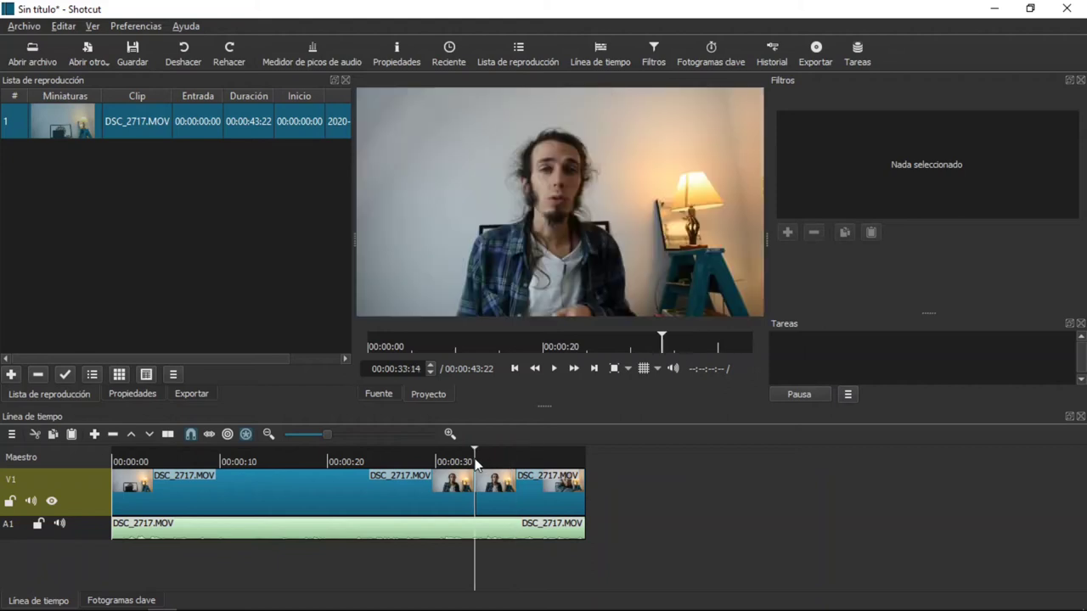
Reset the second clip's Escalar value to 100 % and enable keyframes for it at 00:00:33:21.
key(space)
key(space)
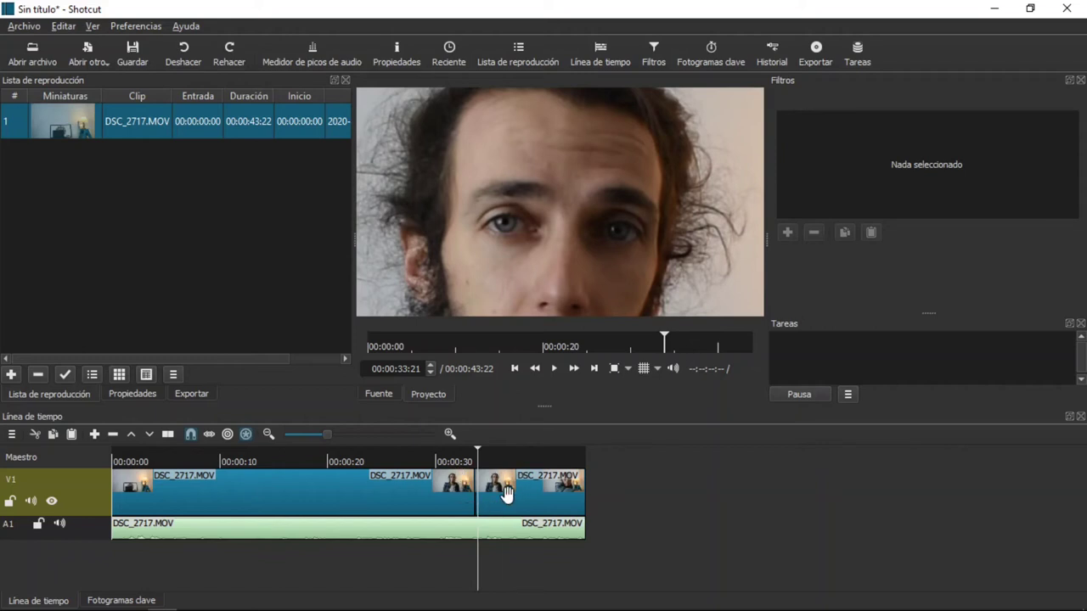
click(505, 493)
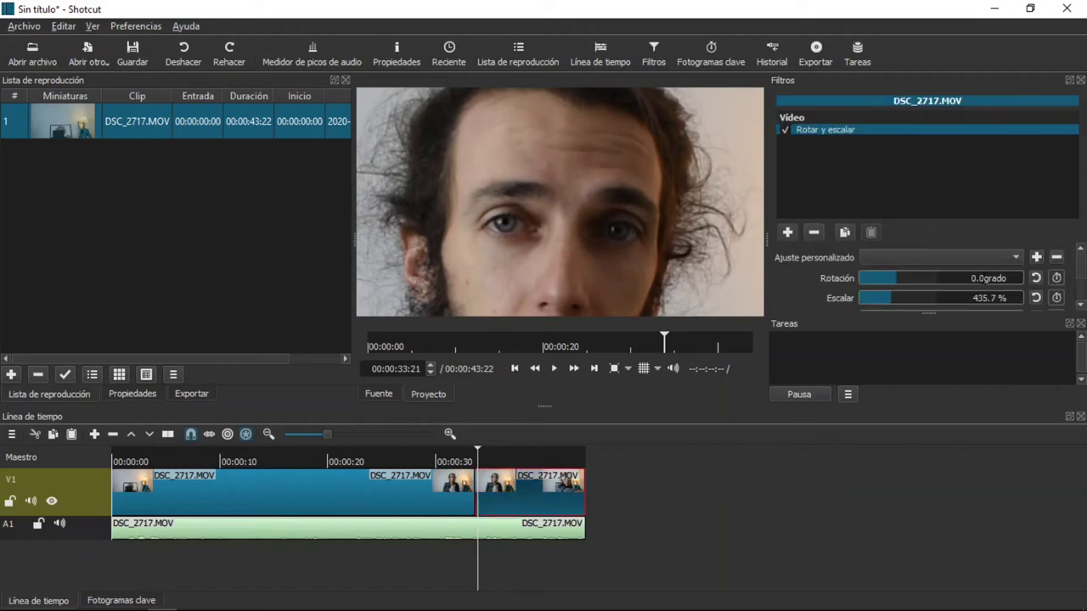
click(1035, 298)
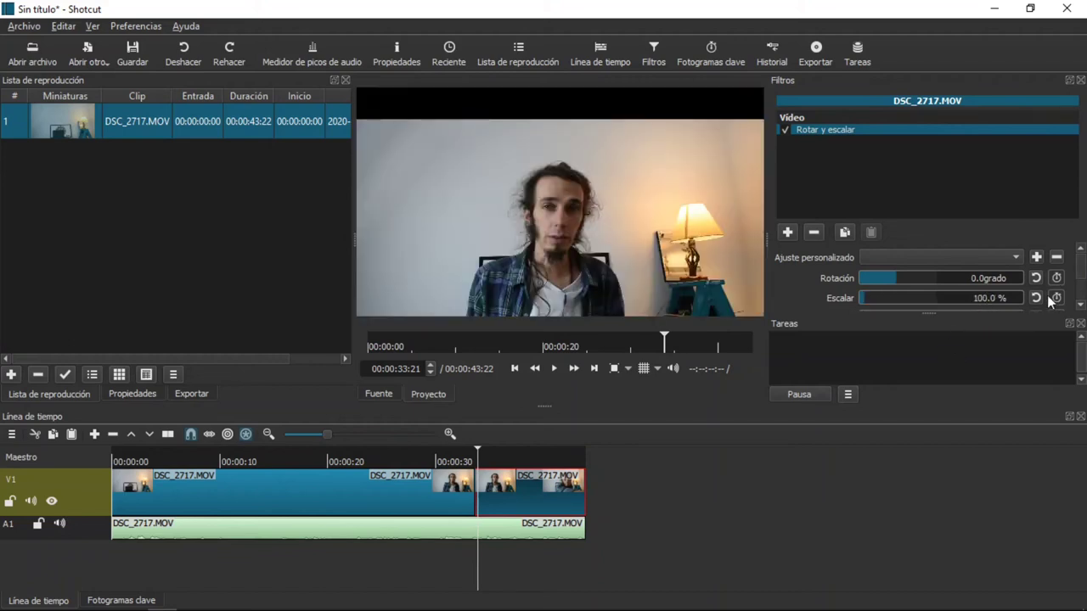
click(1056, 298)
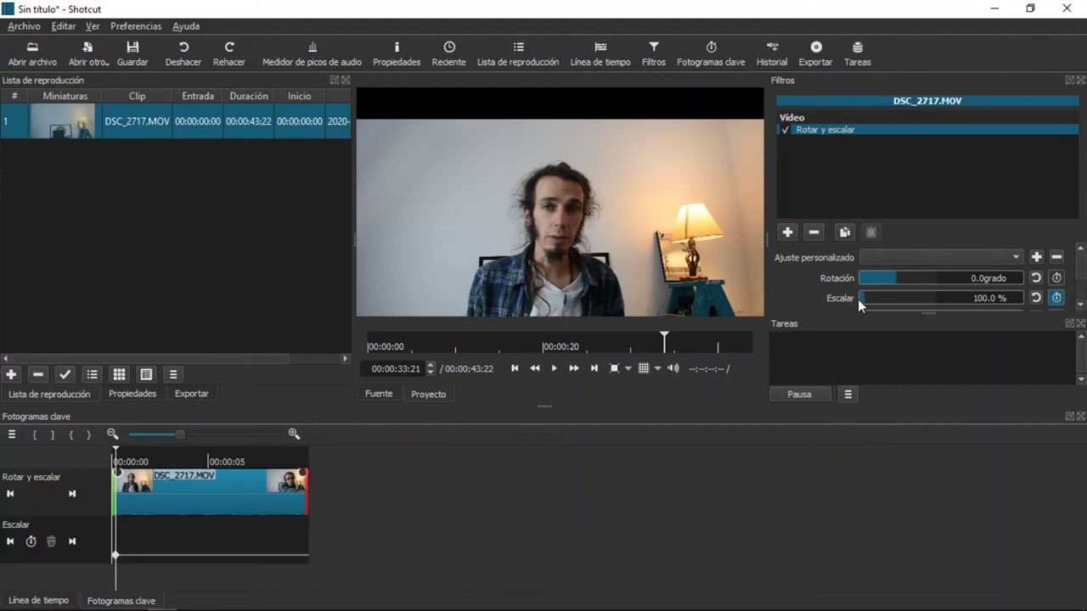
Advance playback to 00:00:34:23 and add a scale keyframe of 118.9 % there.
key(space)
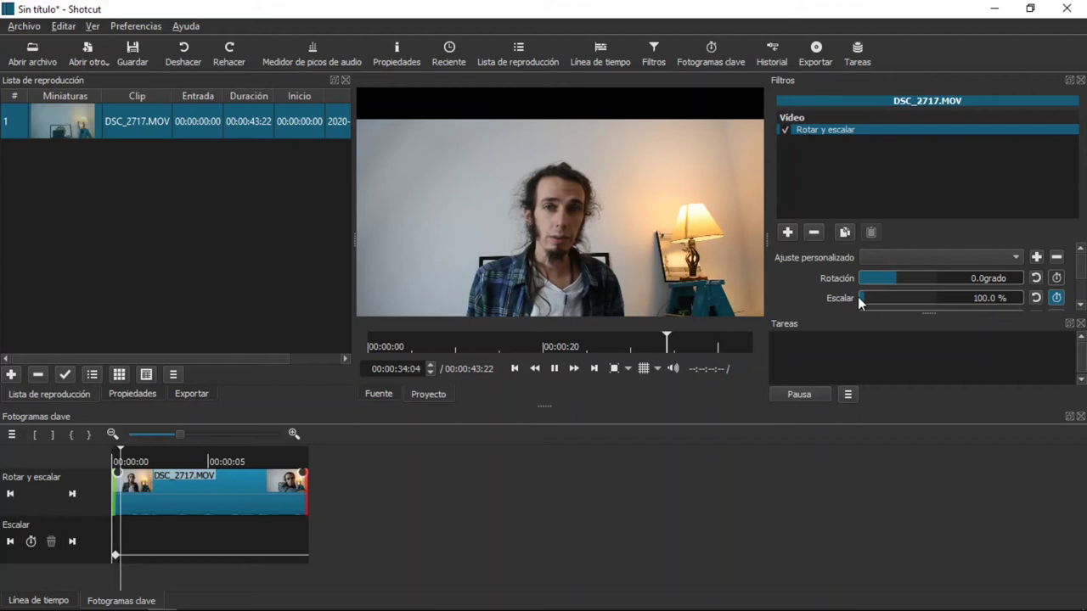
key(space)
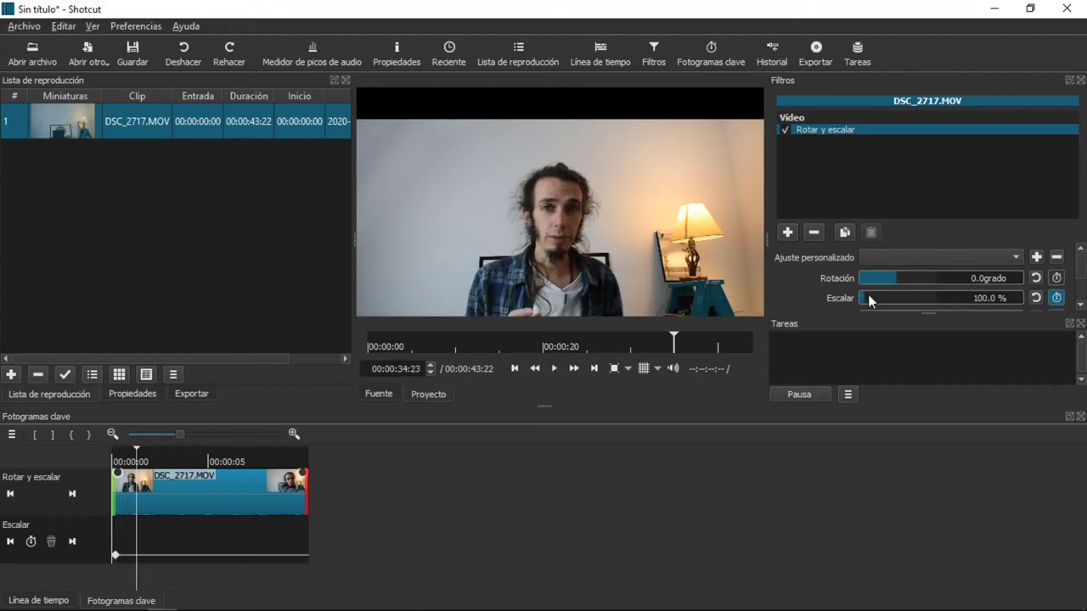
scroll(867, 296, up, 2)
Advance playback to 00:00:36:09 and add a scale keyframe of 138.7 % there.
key(space)
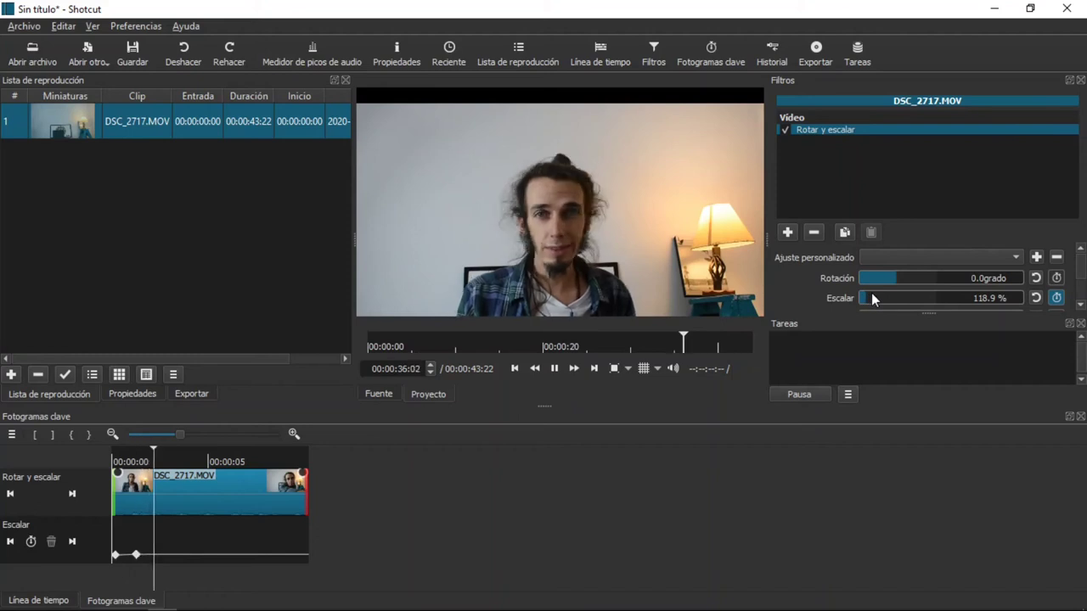
key(space)
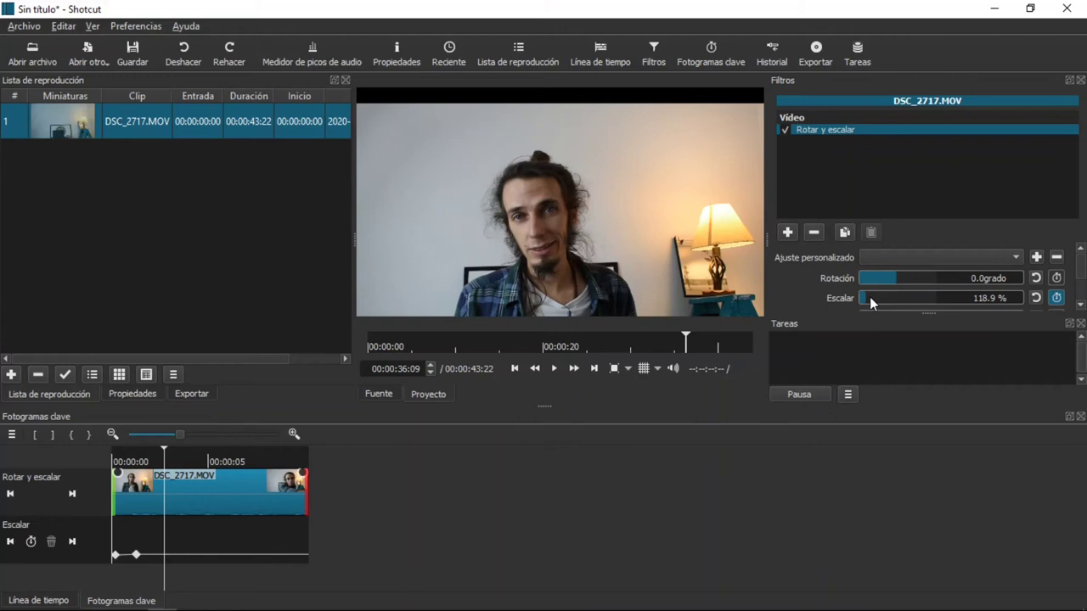
scroll(870, 296, up, 2)
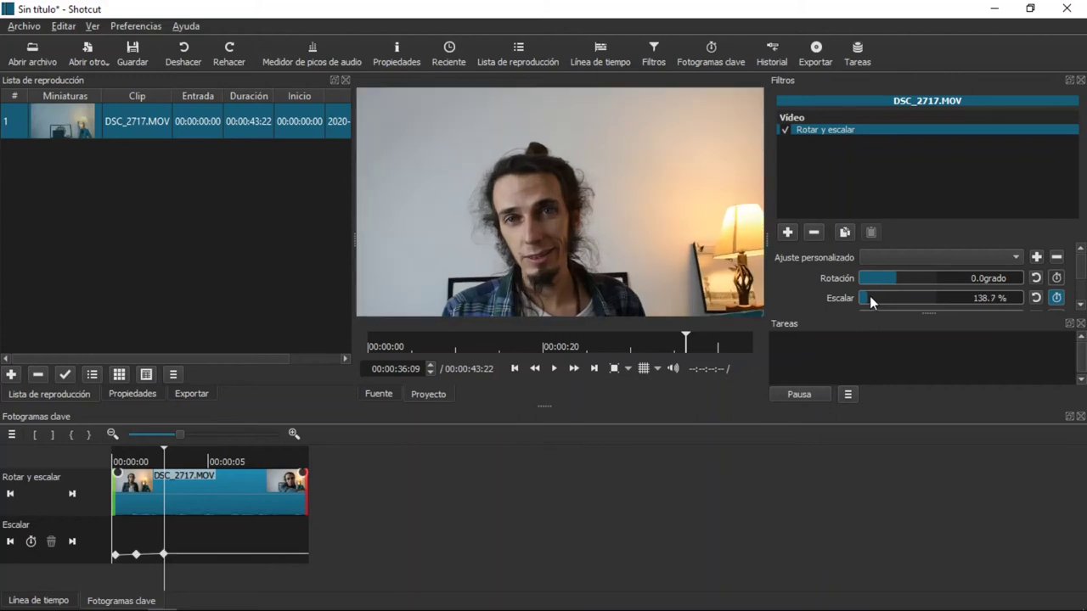
Advance playback to 00:00:37:12 and add a scale keyframe of 208.0 % there.
key(space)
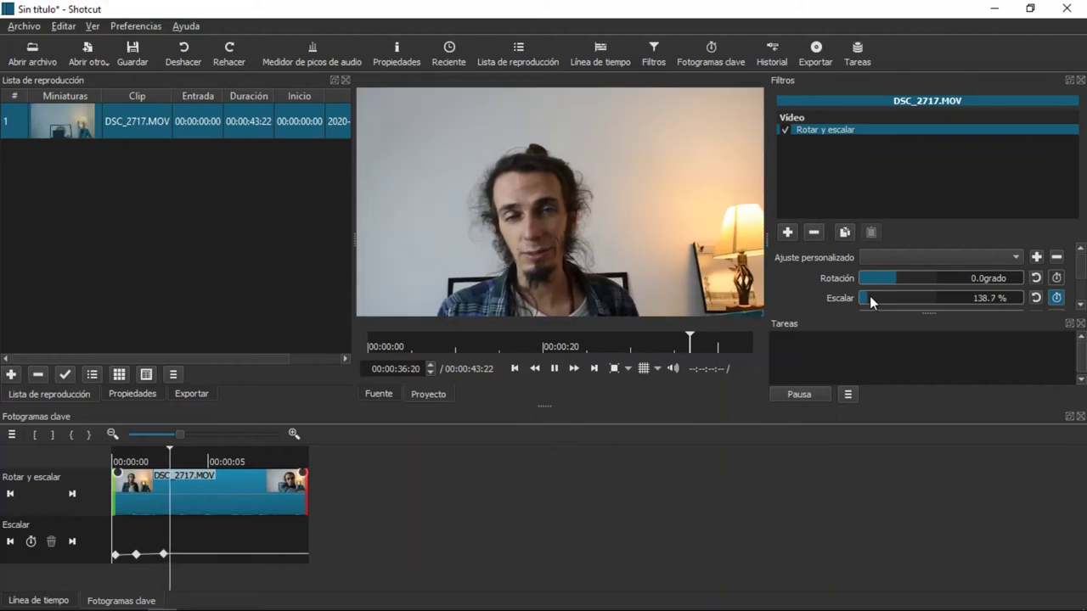
key(space)
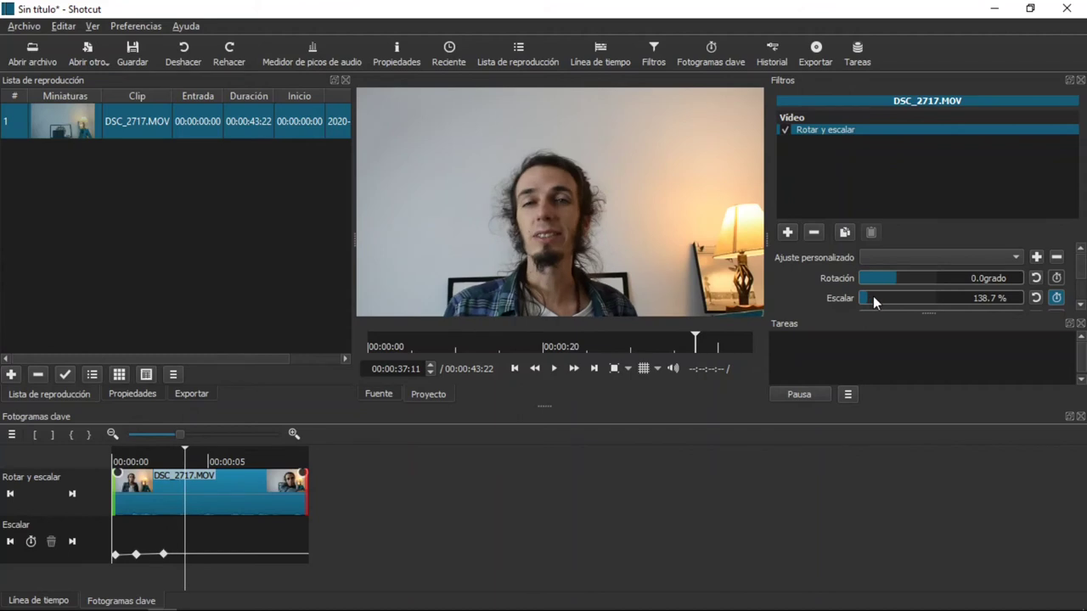
key(Right)
click(875, 297)
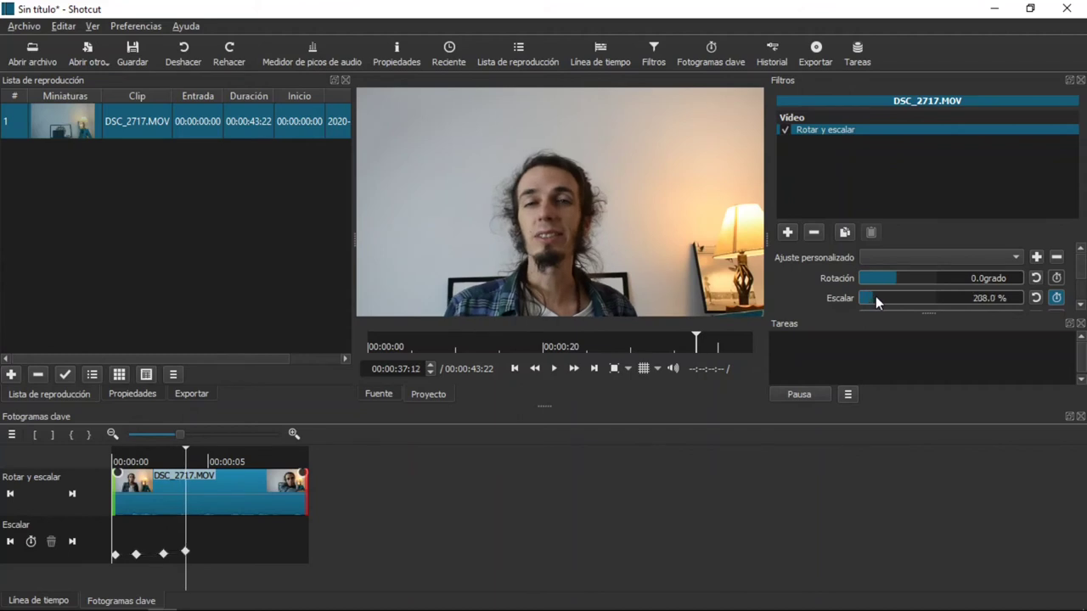
Advance playback to 00:00:39:04 and add a scale keyframe of 267.4 % there.
key(space)
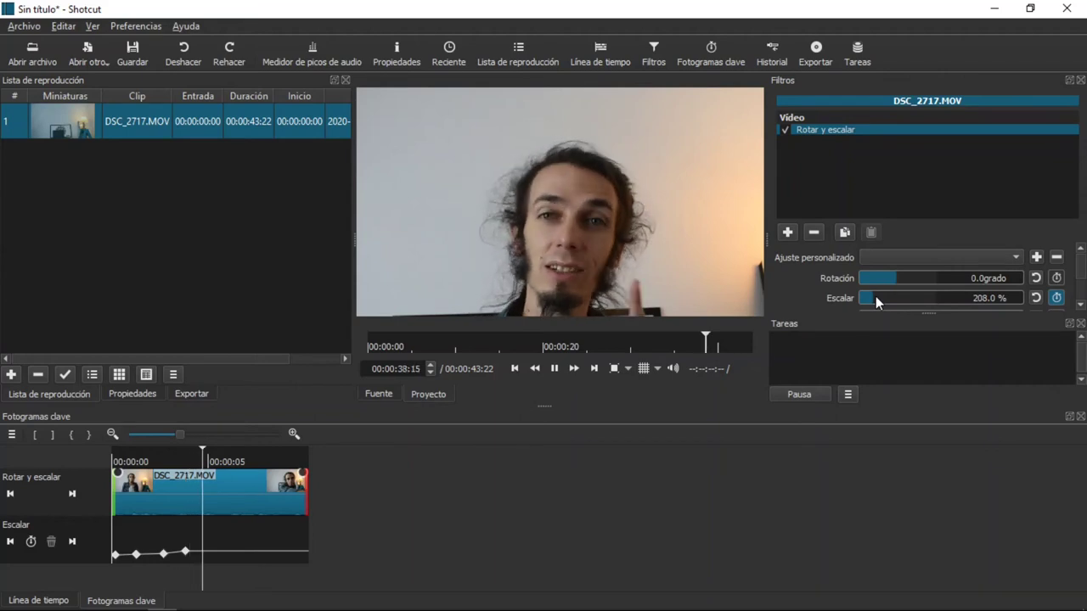
key(space)
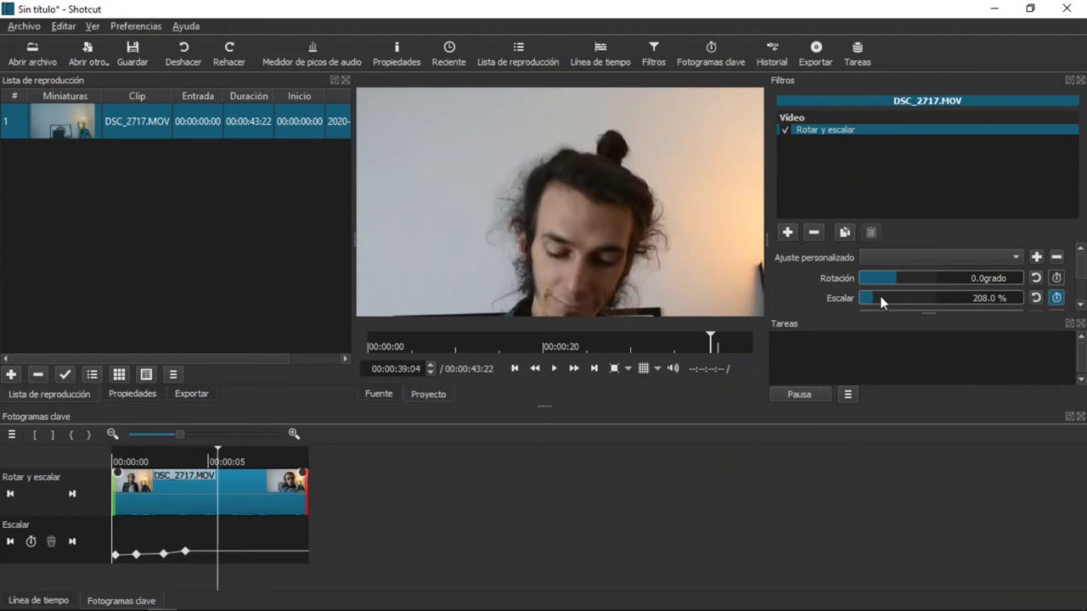
click(880, 297)
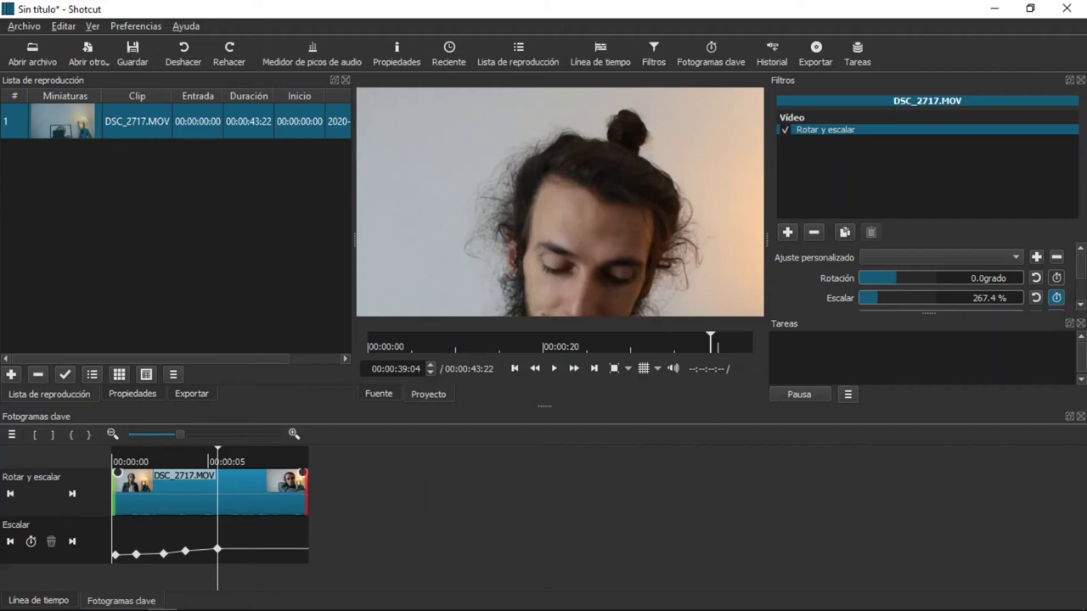
Enable keyframes for Desplazamiento Y at 00:00:39:04 and set its value to 50 to reframe the face.
scroll(1063, 289, down, 2)
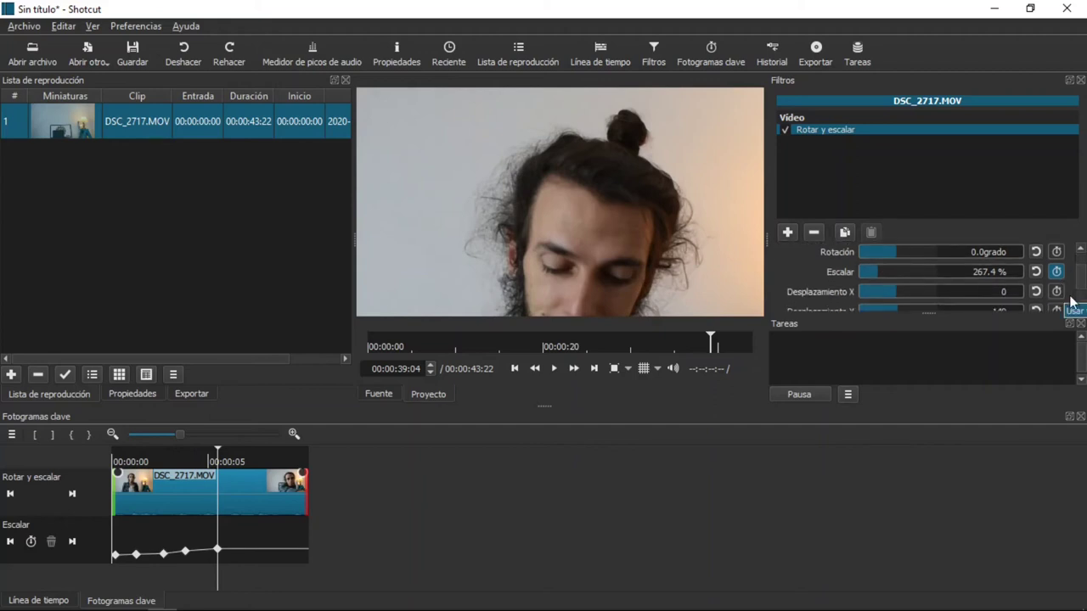
scroll(1074, 298, down, 1)
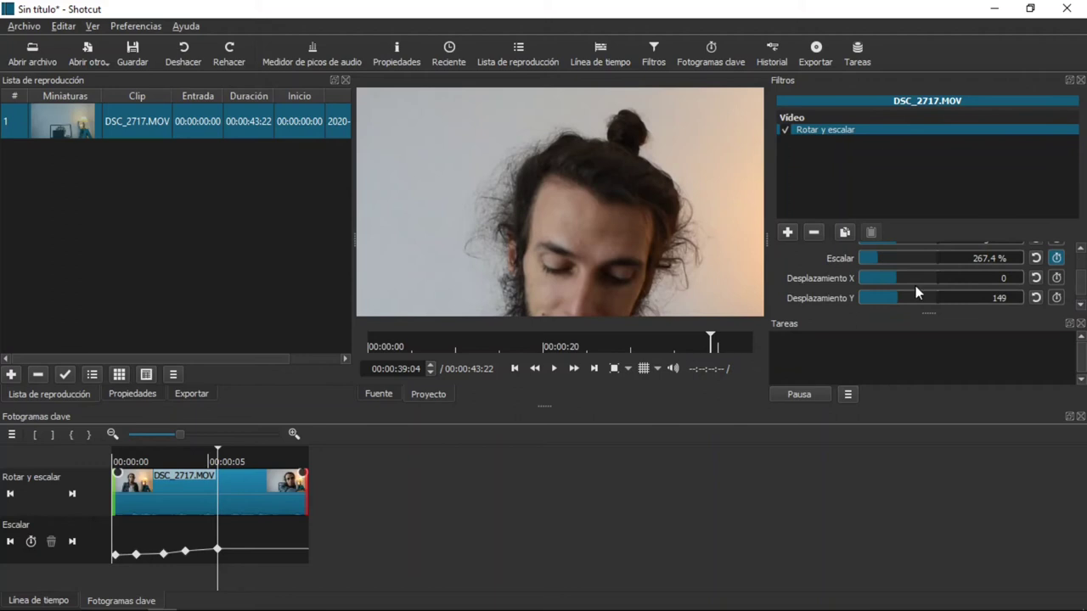
click(1056, 298)
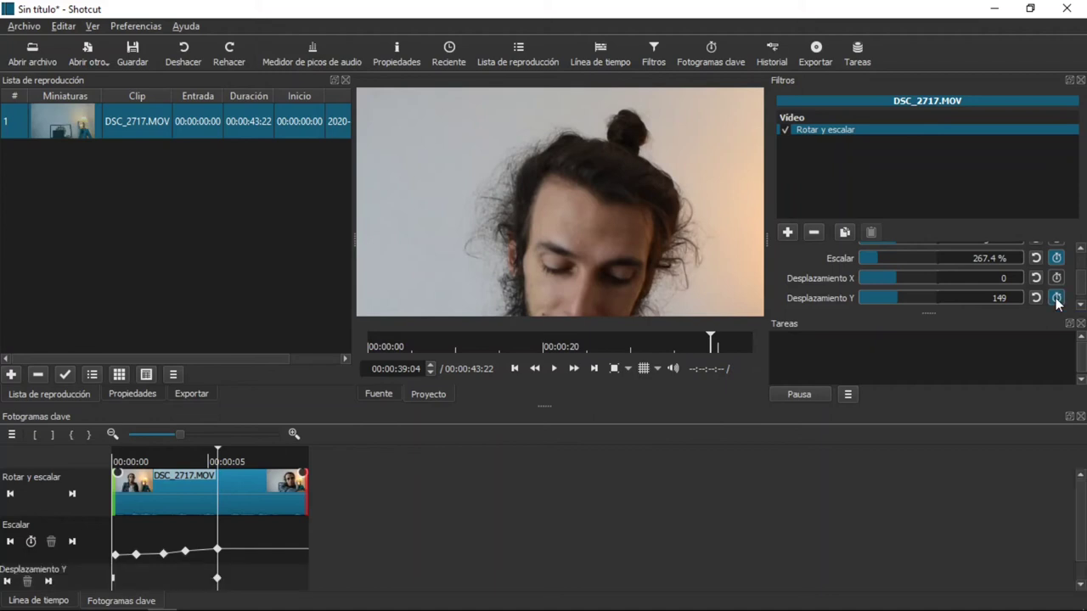
scroll(1080, 288, down, 1)
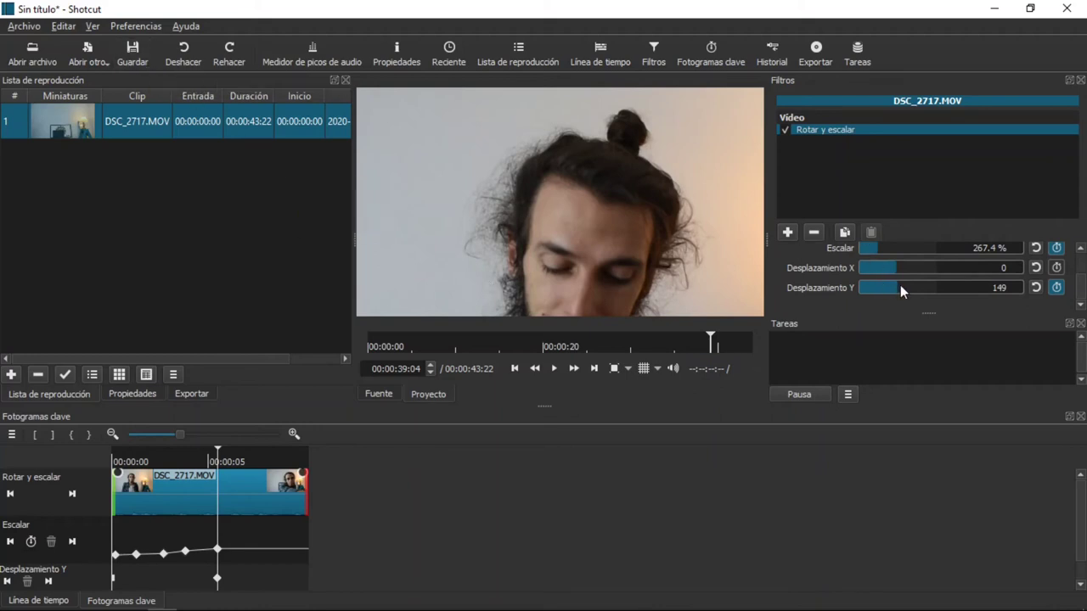
drag(895, 285, 900, 286)
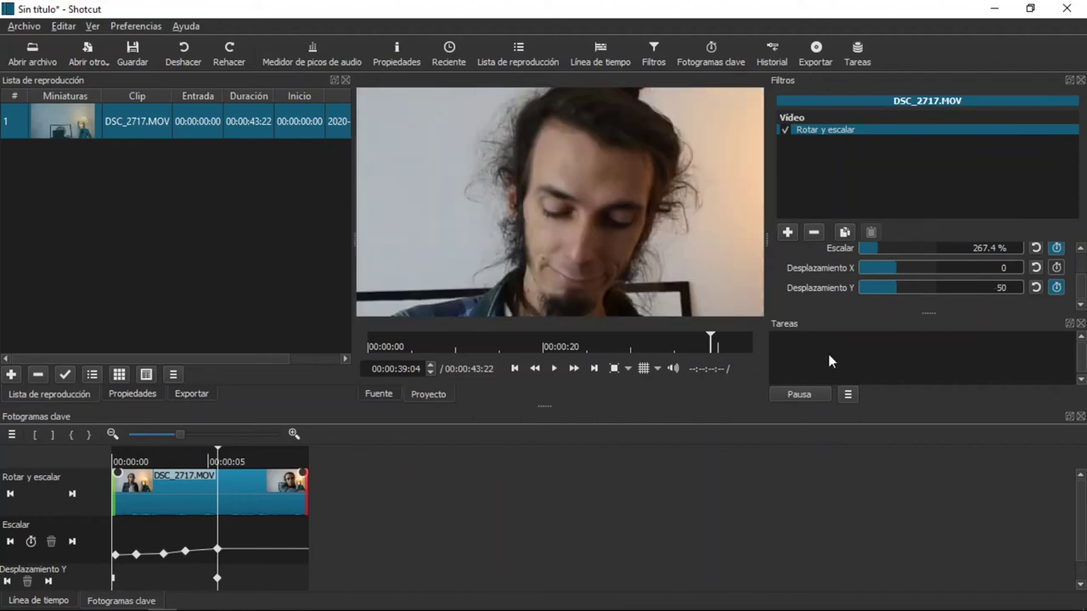
Advance playback to 00:00:41:09 and add a scale keyframe of 415.9 % there.
key(space)
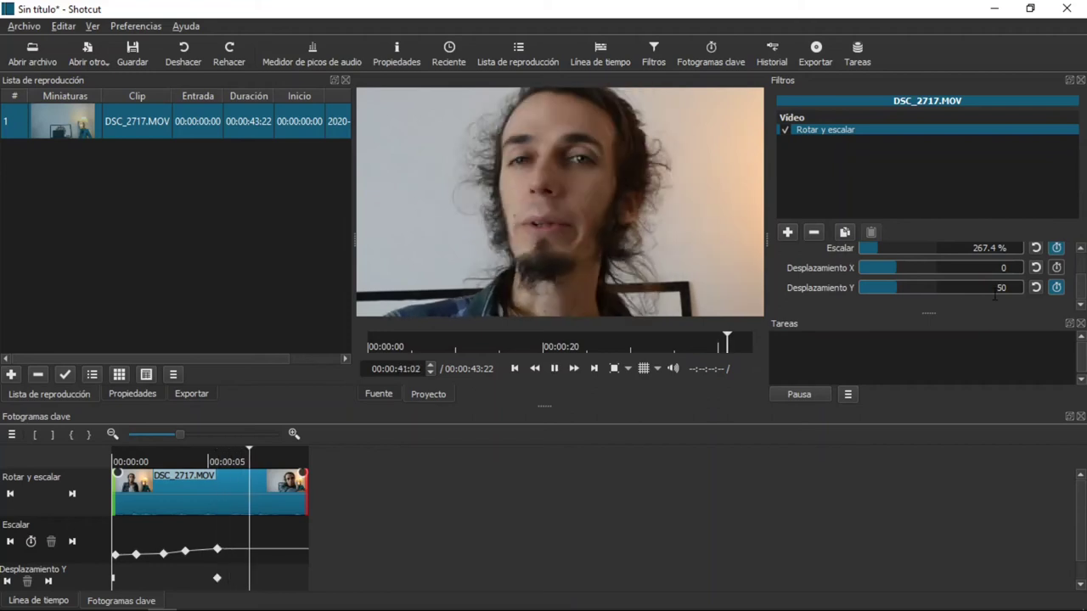
key(space)
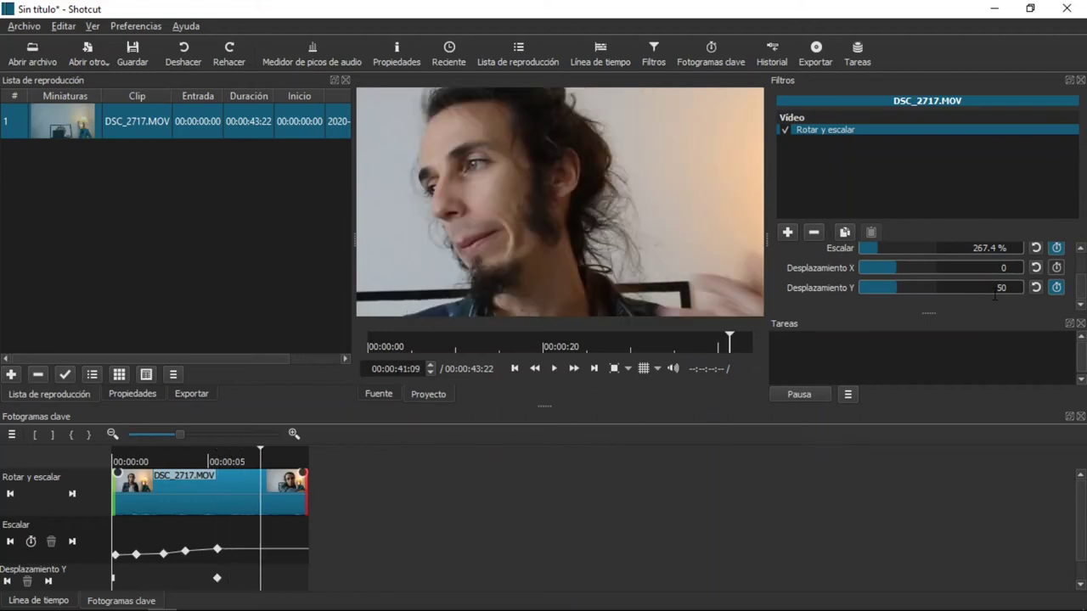
click(891, 247)
Advance playback to 00:00:42:19 and add a scale keyframe of 455.5 % there.
key(space)
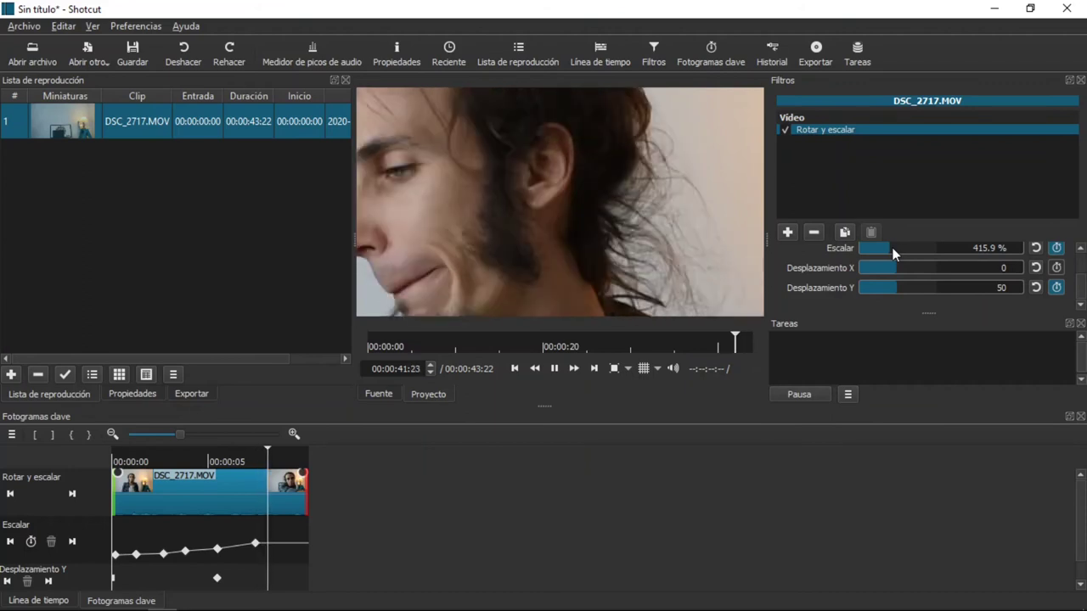
key(space)
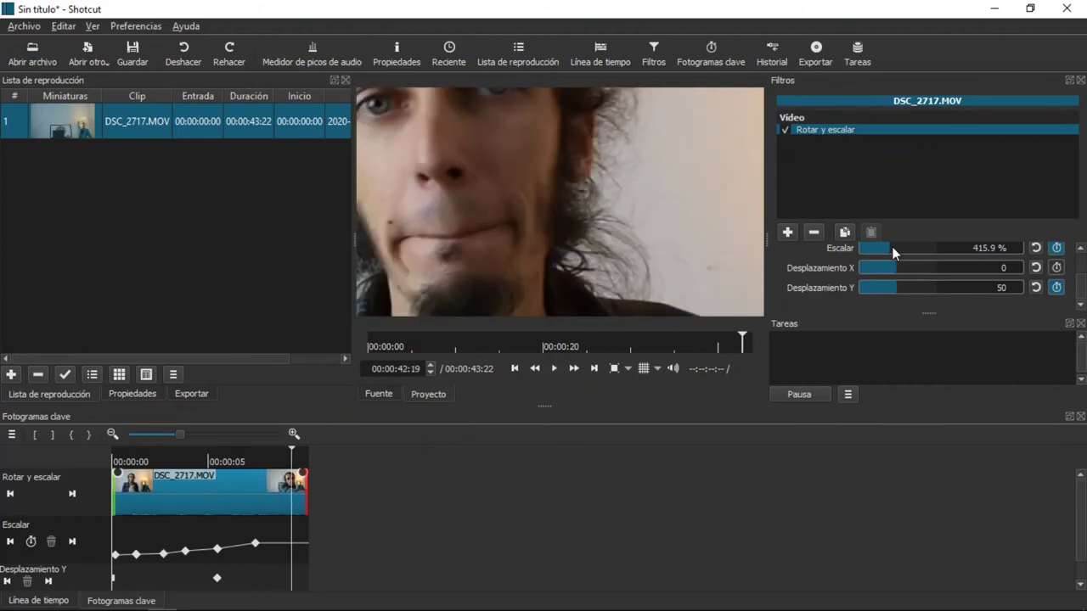
click(895, 247)
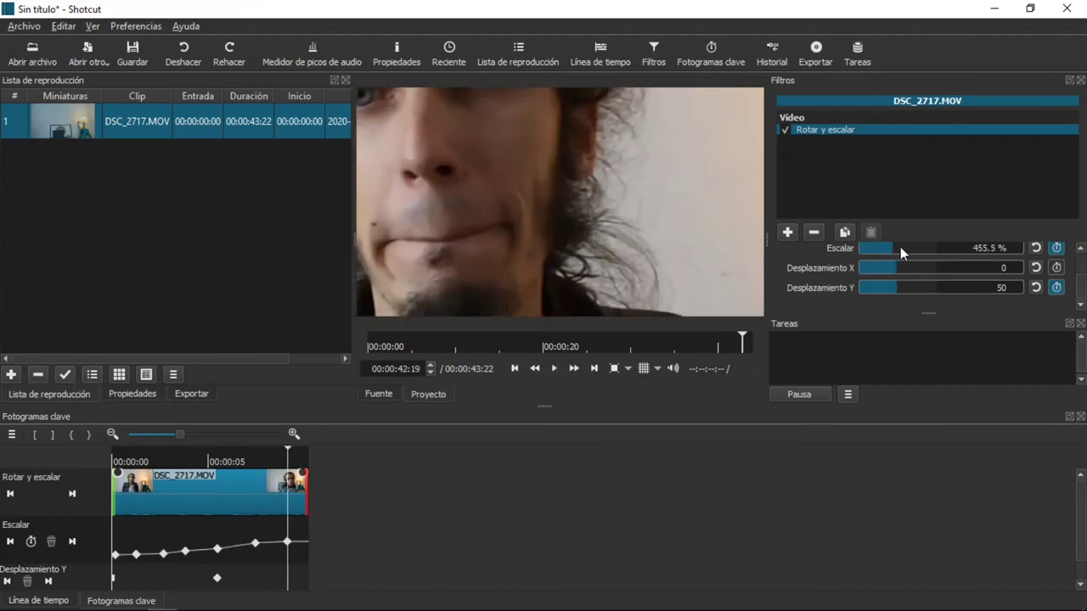
Advance playback to 00:00:43:06 and add a Desplazamiento Y keyframe there, trying -50 before settling on 149.
key(space)
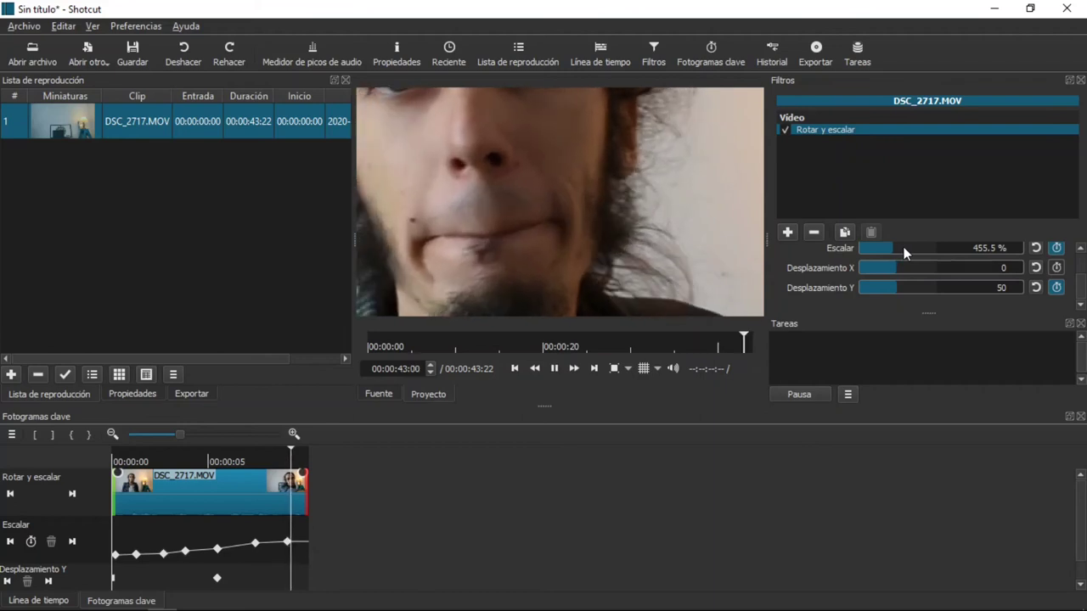
key(space)
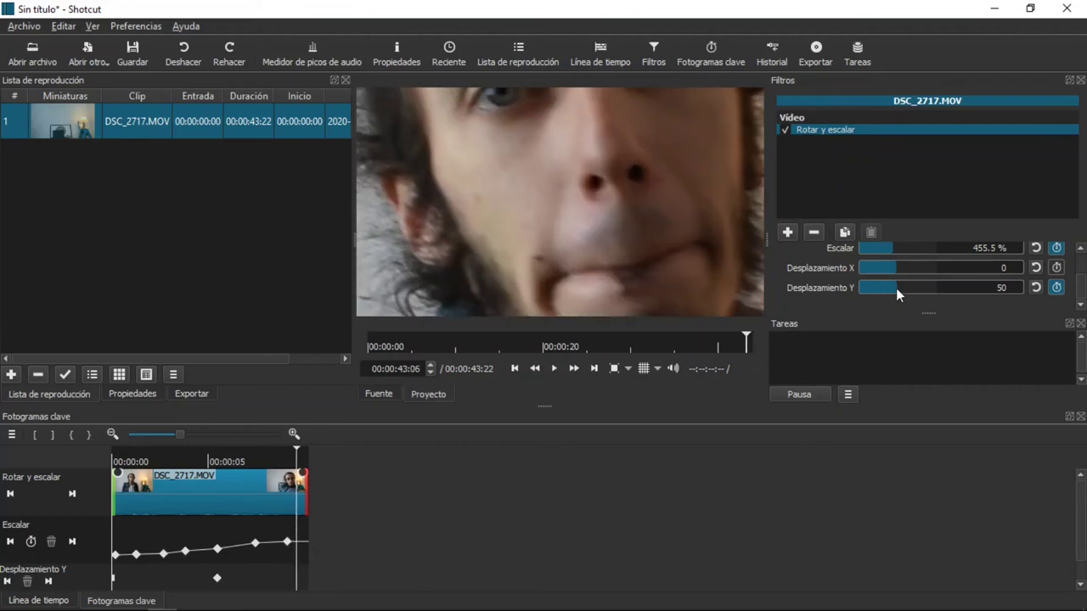
text(-50)
key(Return)
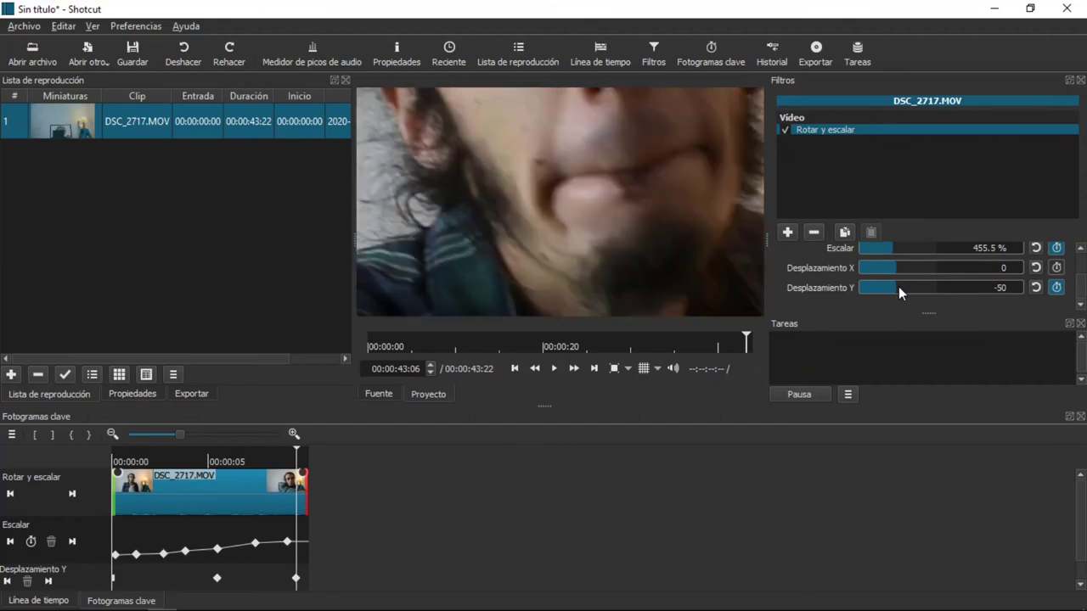
text(149)
key(Return)
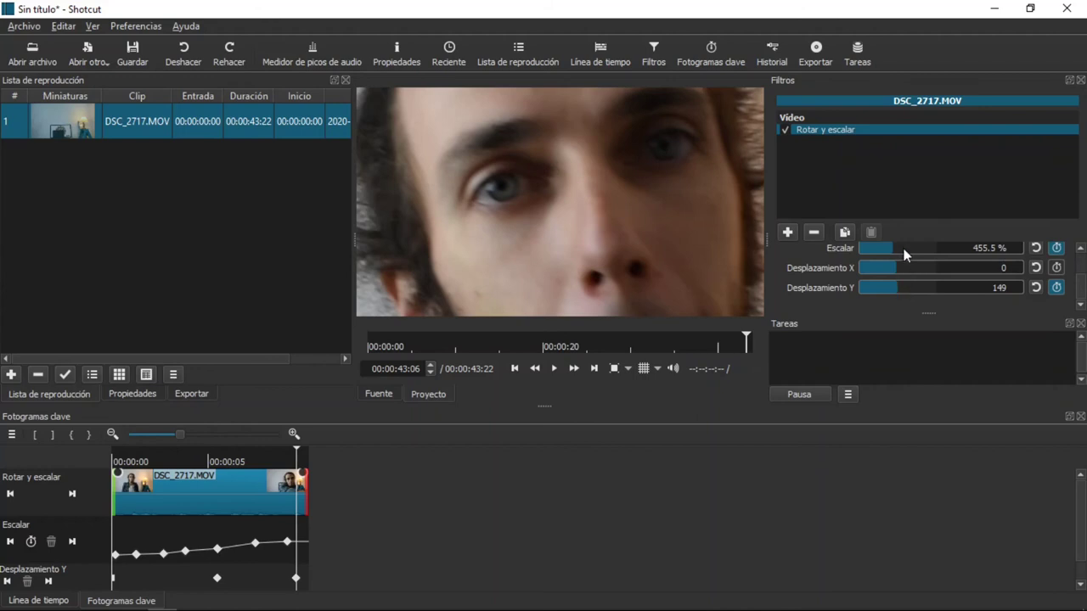
Add a scale keyframe at 00:00:43:06 and raise it in stages to 811.9 % for an extreme close-up of the eye.
click(904, 248)
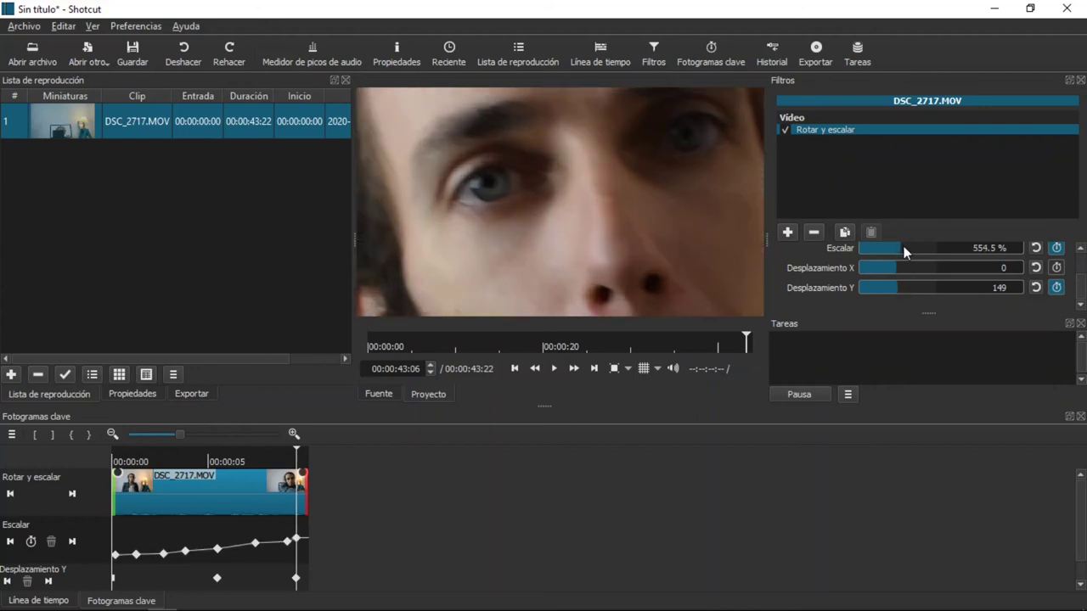
click(915, 246)
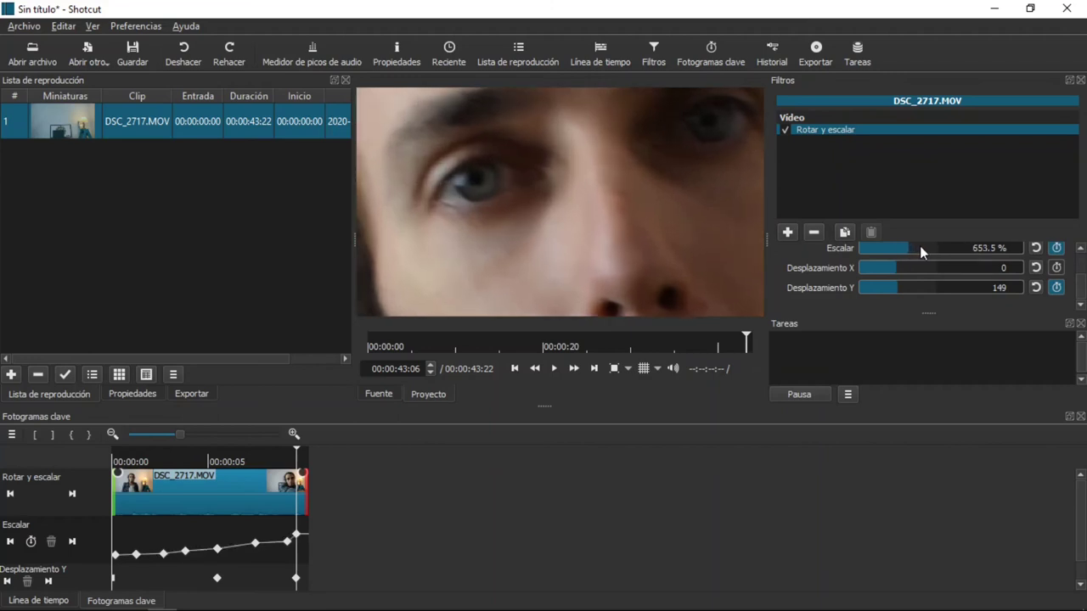
click(923, 246)
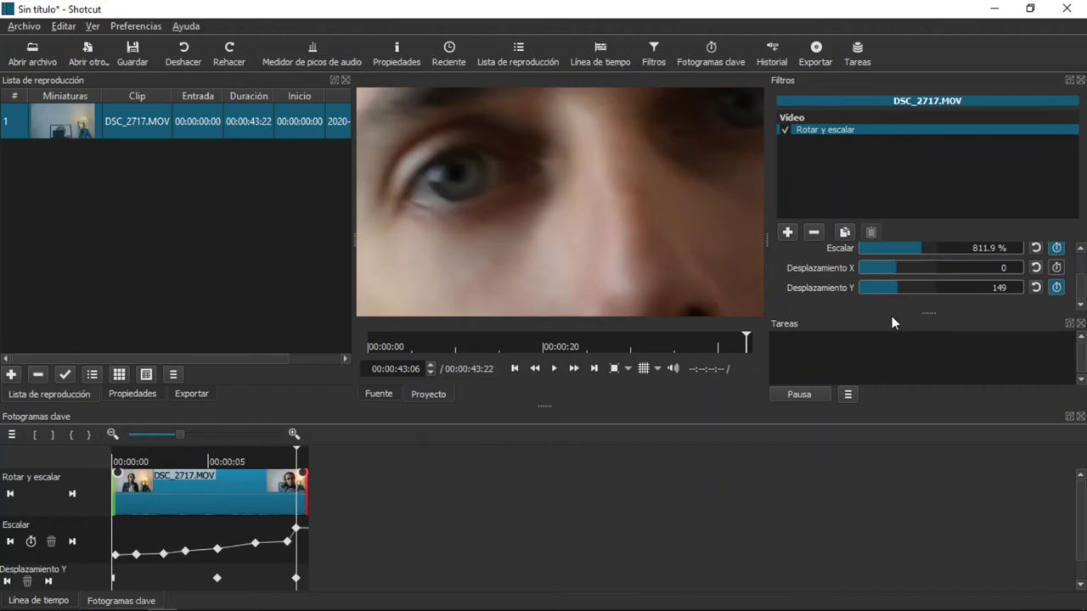
Return to the timeline view and review the Rotar y escalar parameters of the second clip.
click(49, 601)
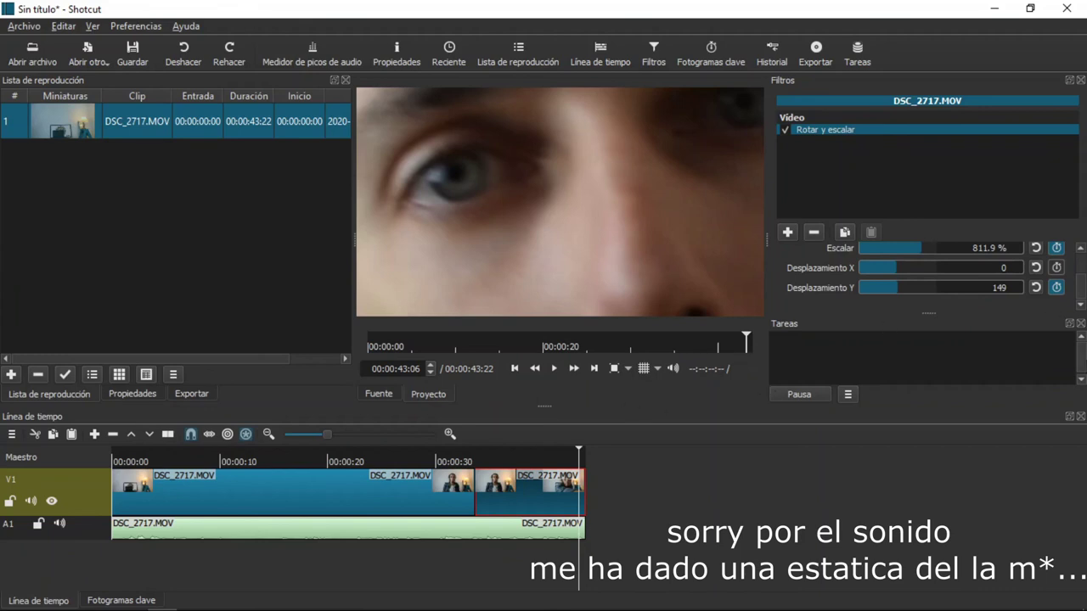
drag(1083, 290, 1084, 272)
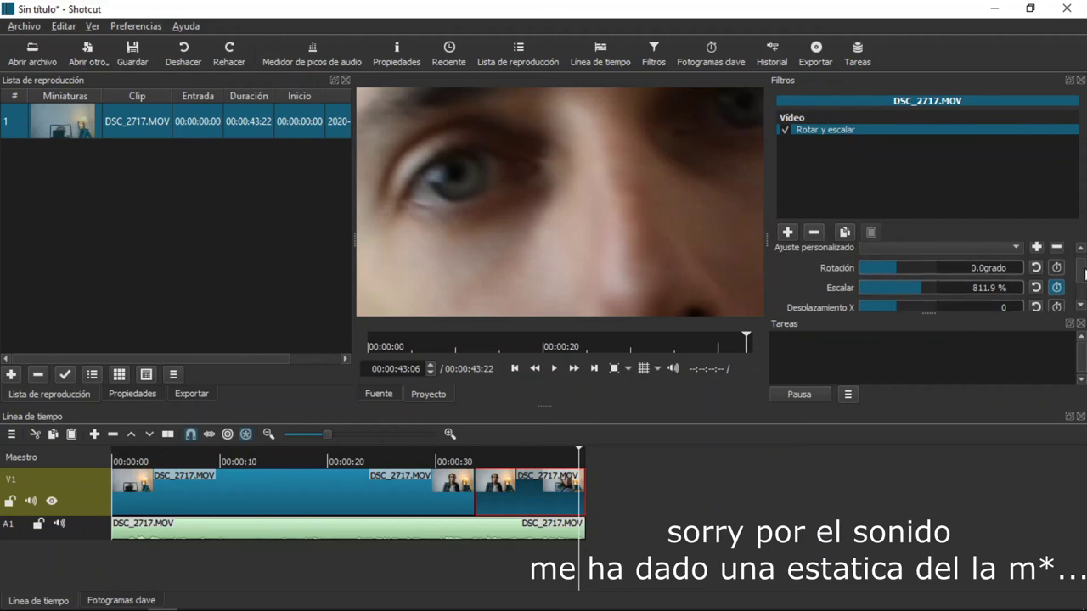
drag(1084, 271, 1082, 297)
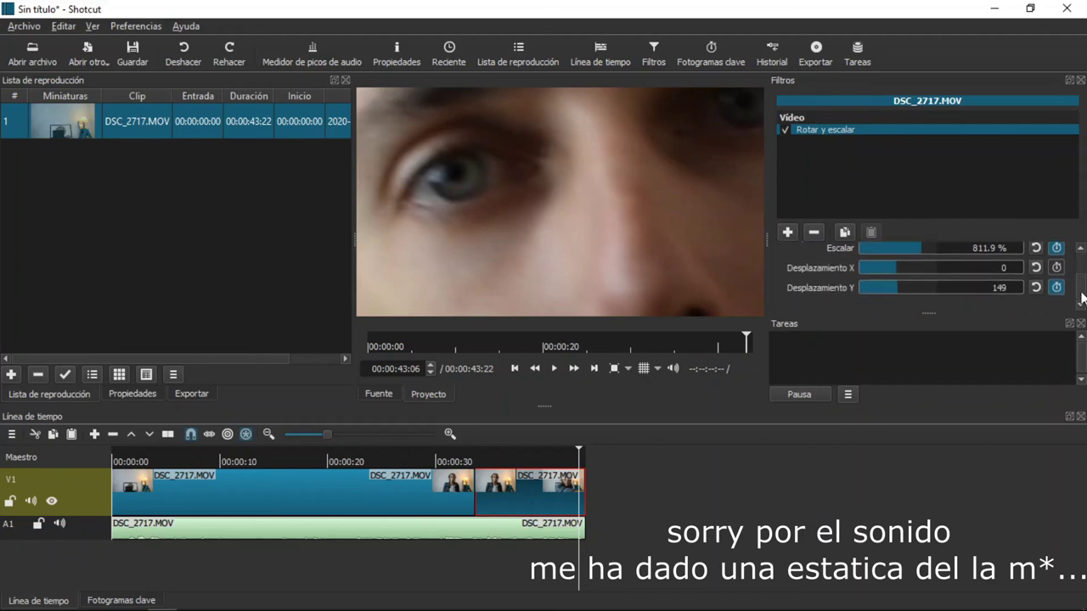